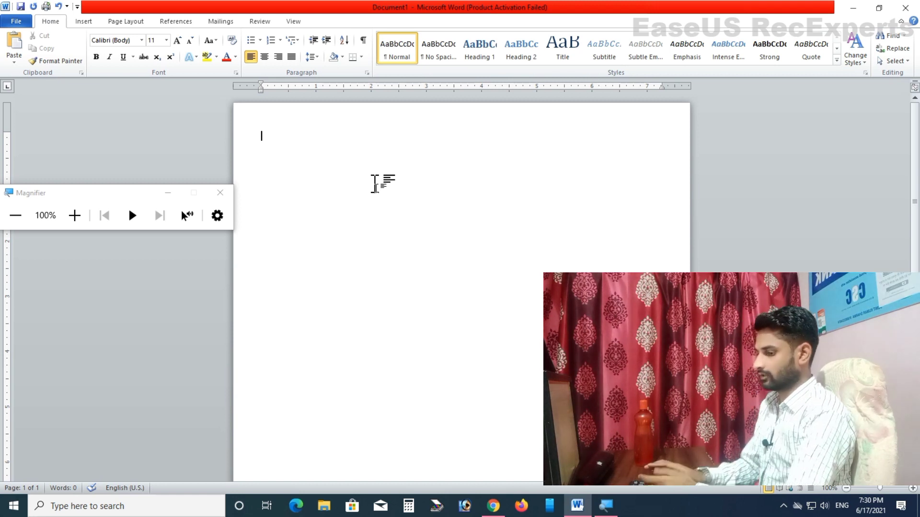
Step: Add the title 'RESUME' at font size 26, centred on the page
{"action": "type", "text": "RES"}
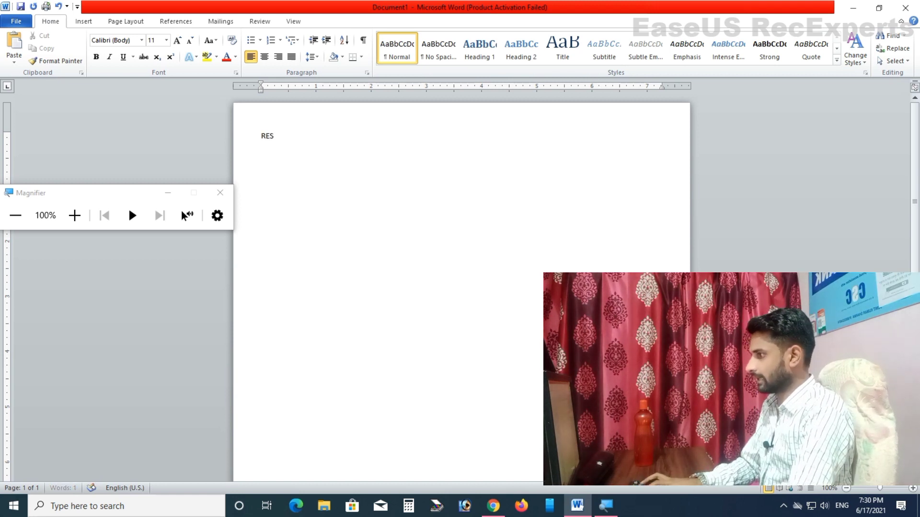
{"action": "type", "text": "UME"}
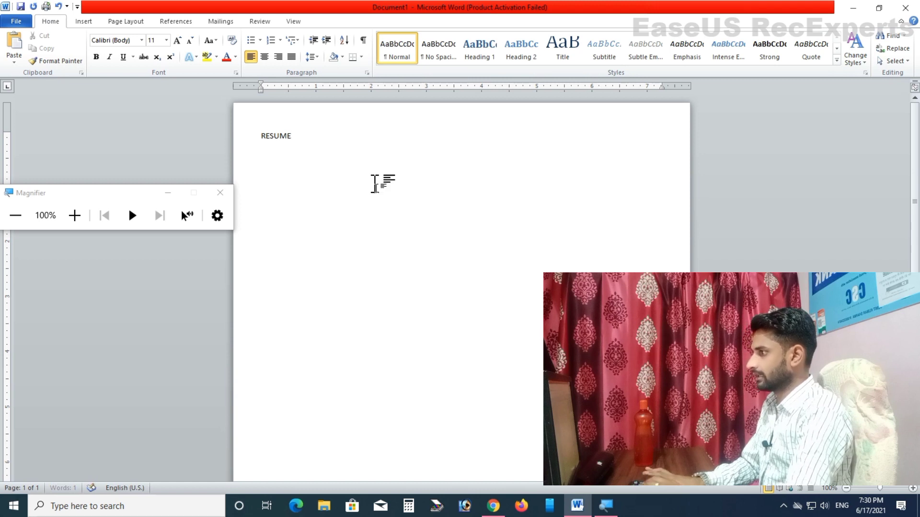
{"action": "key", "text": "shift+Home"}
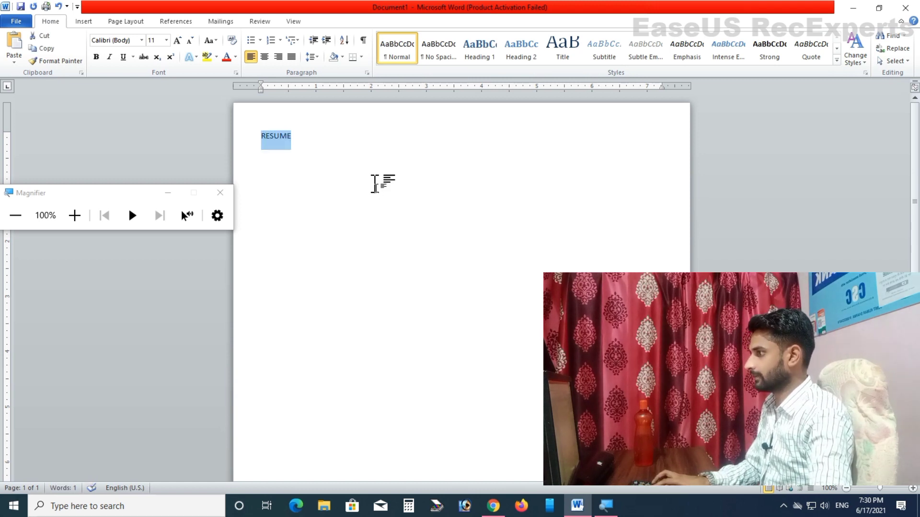
{"action": "key", "text": "ctrl+shift+period"}
{"action": "key", "text": "ctrl+shift+period"}
{"action": "key", "text": "ctrl+shift+period"}
{"action": "key", "text": "ctrl+shift+period"}
{"action": "key", "text": "ctrl+shift+period"}
{"action": "key", "text": "ctrl+shift+period"}
{"action": "key", "text": "ctrl+shift+period"}
{"action": "key", "text": "ctrl+shift+period"}
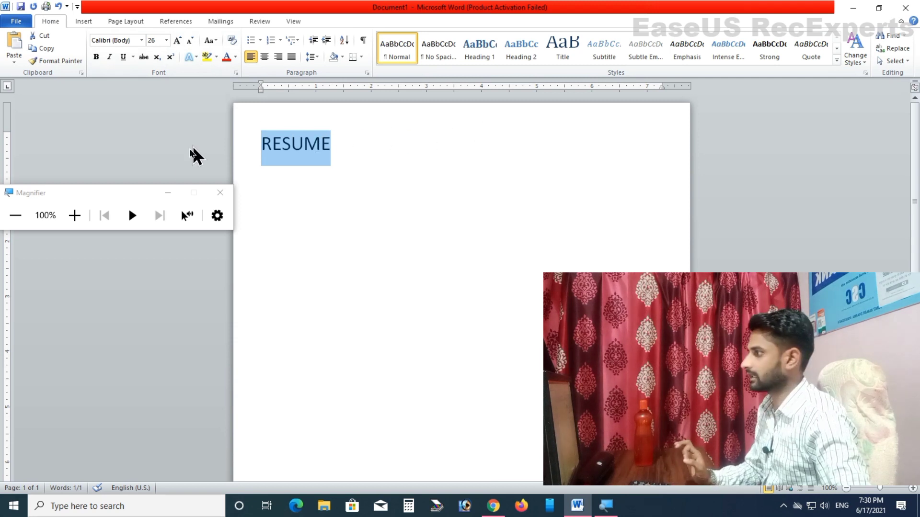
{"action": "left_click", "coordinate": [74, 215]}
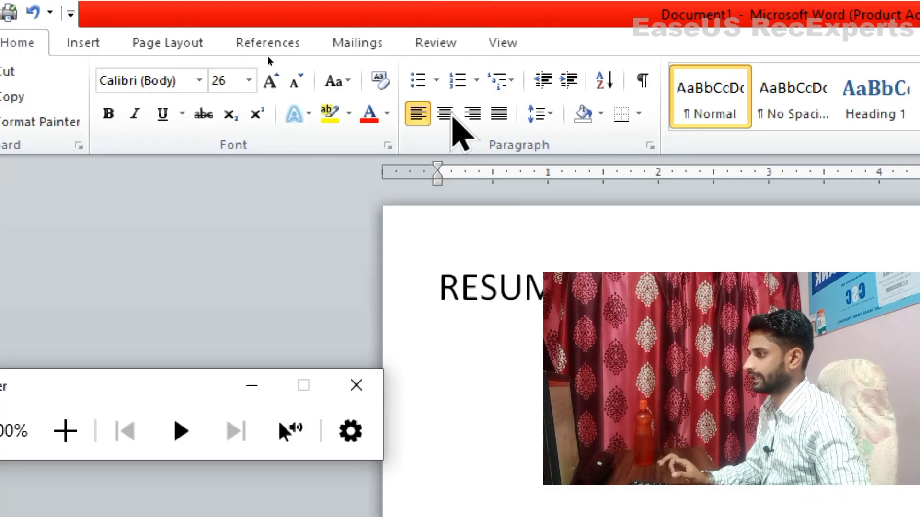
{"action": "left_click", "coordinate": [452, 117]}
{"action": "left_click", "coordinate": [453, 117]}
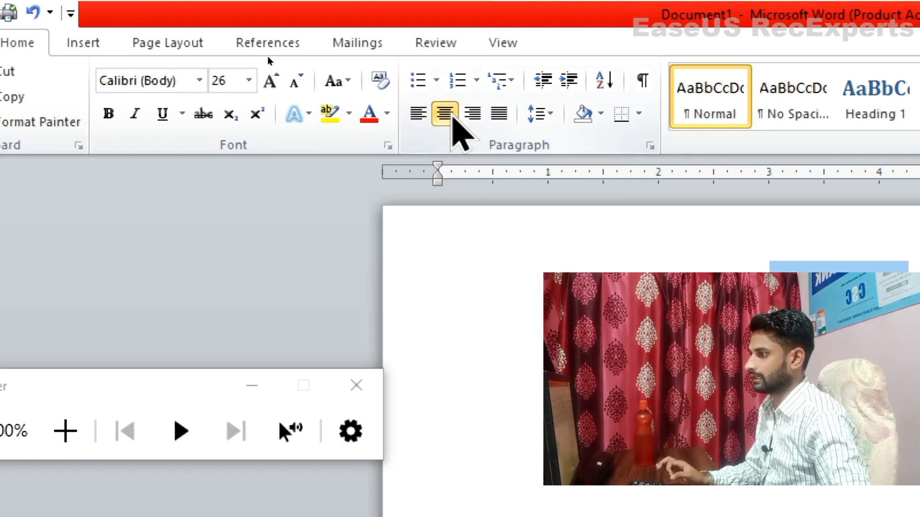
Step: Start a new left-aligned line below the RESUME title
{"action": "key", "text": "super+minus"}
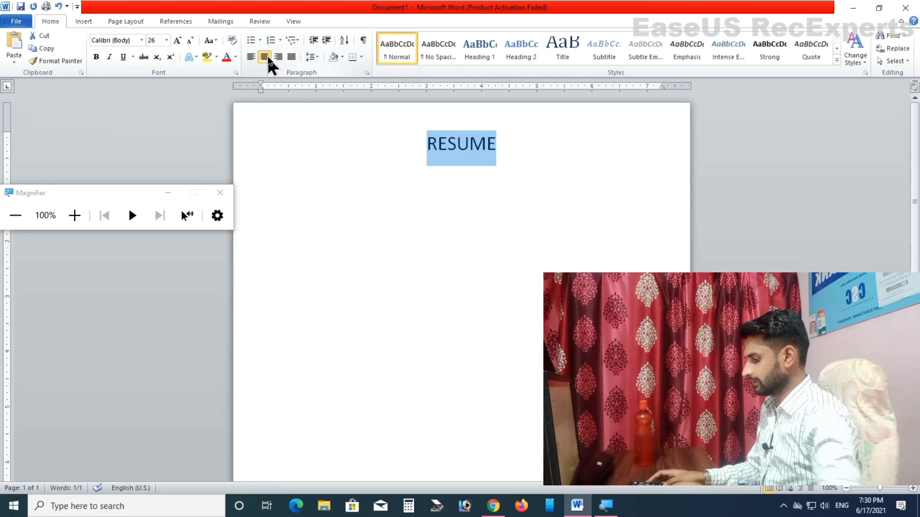
{"action": "left_click", "coordinate": [519, 148]}
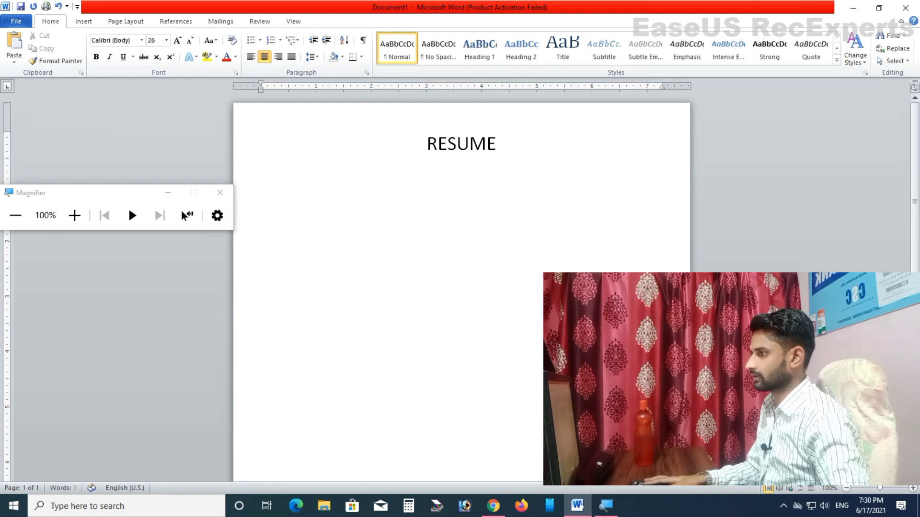
{"action": "left_click", "coordinate": [250, 57]}
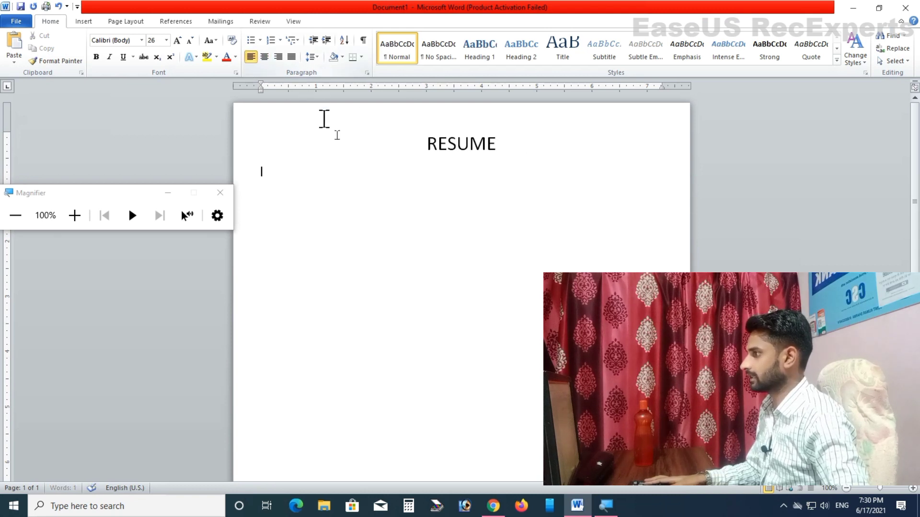
Step: Enter the candidate's name, an 'ADDRESS:-' label, and the village/post and district postal-address lines
{"action": "type", "text": "M"}
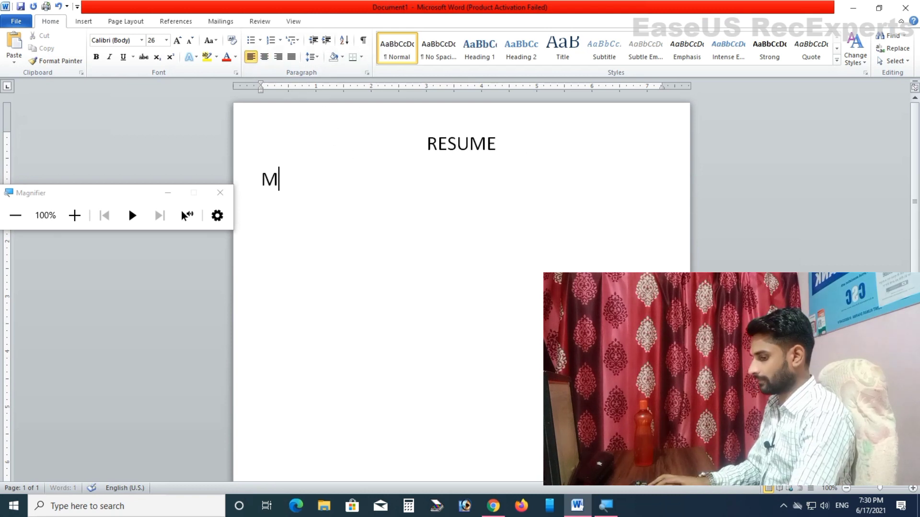
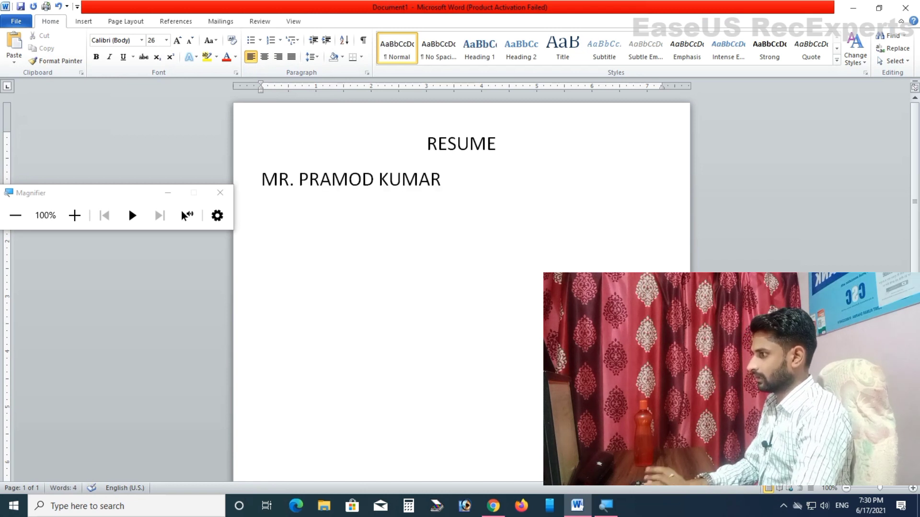
{"action": "type", "text": "AD"}
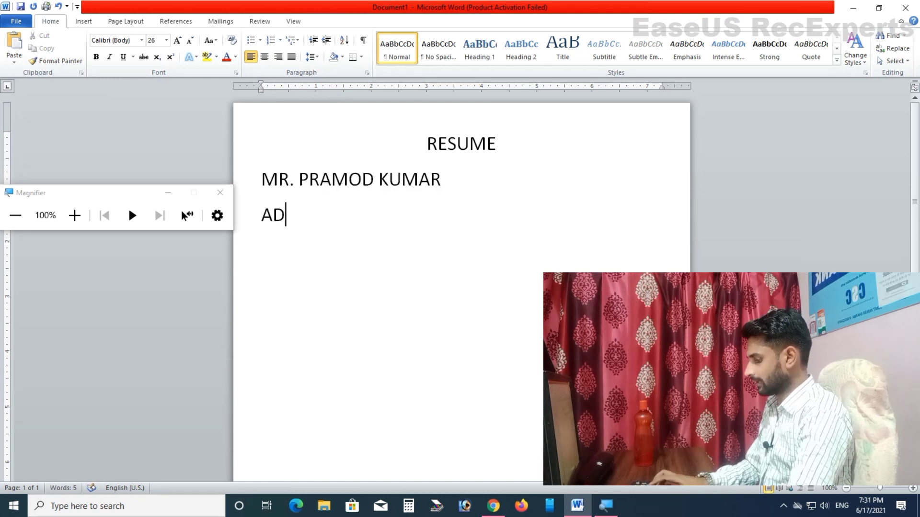
{"action": "type", "text": "DRESS"}
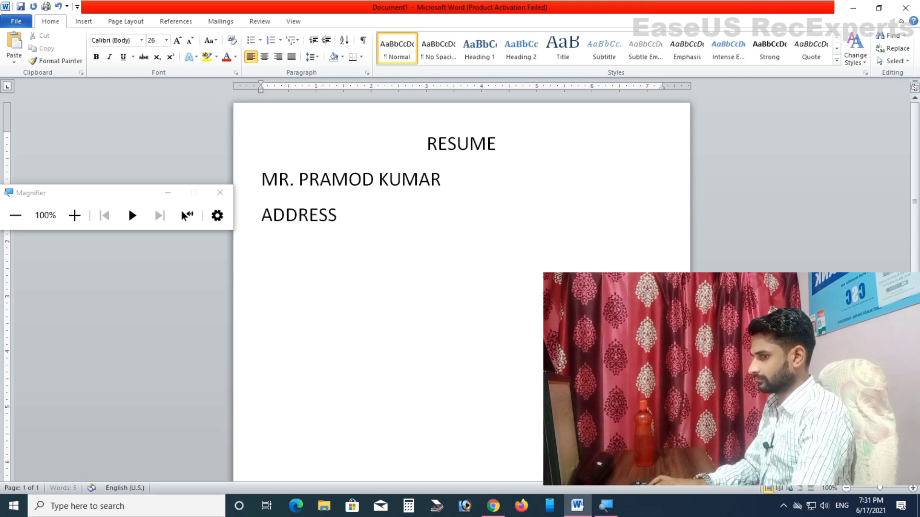
{"action": "type", "text": ":-"}
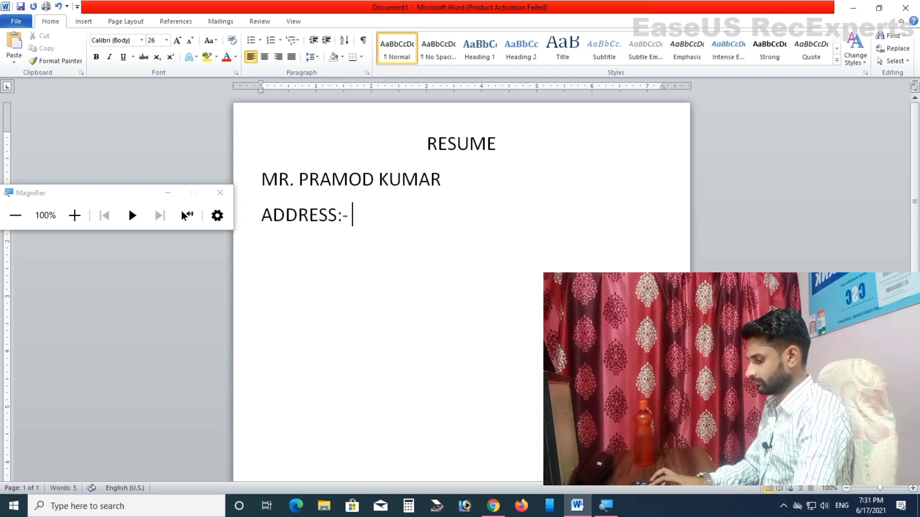
{"action": "key", "text": "Return"}
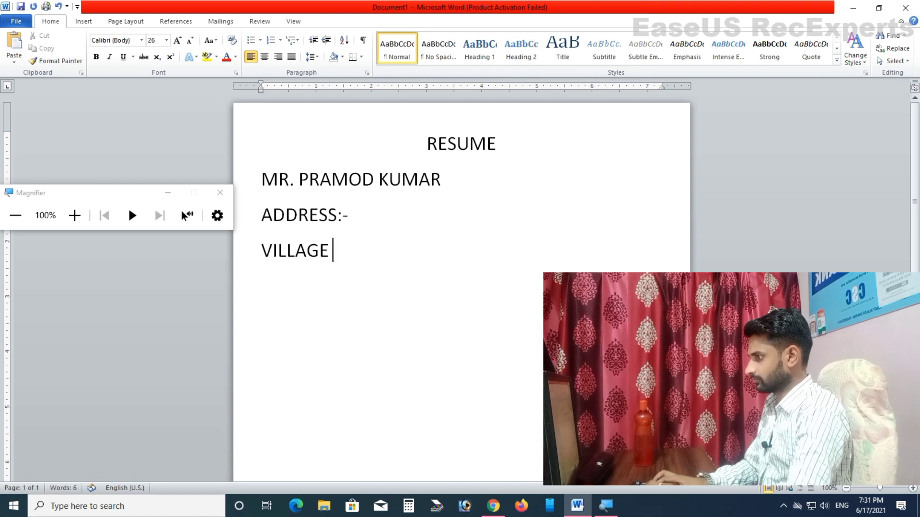
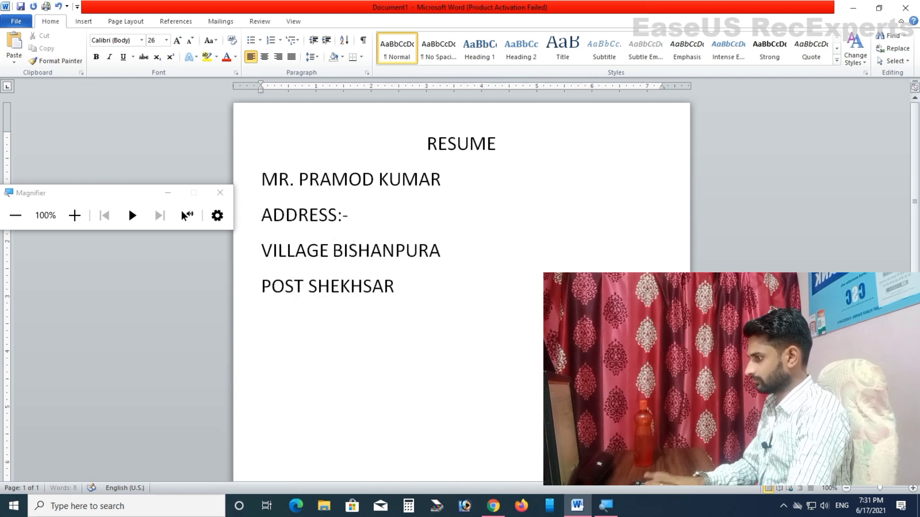
{"action": "key", "text": "Return"}
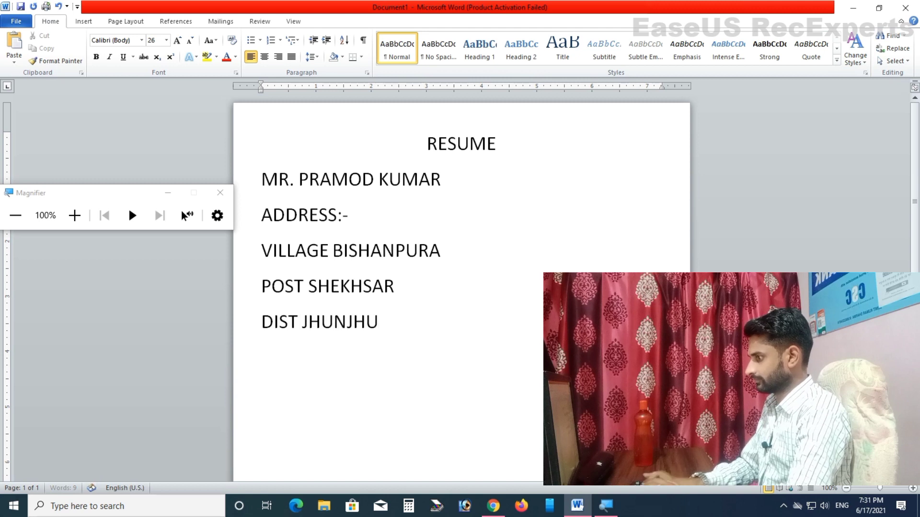
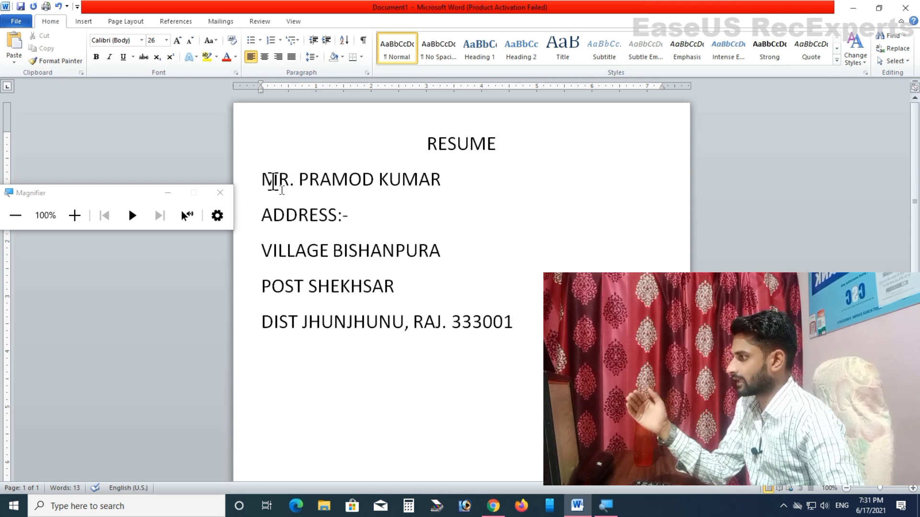
Step: Give the name and address lines 1.0 line spacing with no space after paragraphs
{"action": "left_click_drag", "start_coordinate": [272, 180], "coordinate": [345, 322]}
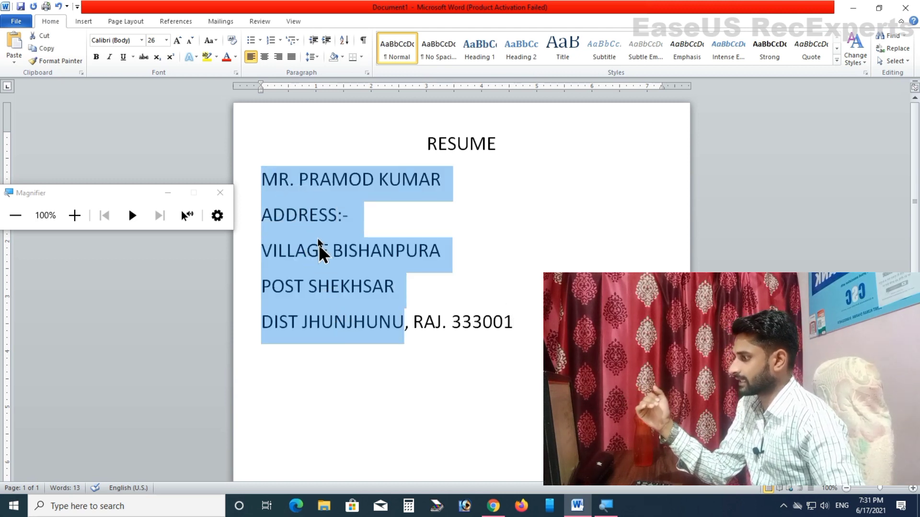
{"action": "left_click", "coordinate": [74, 216]}
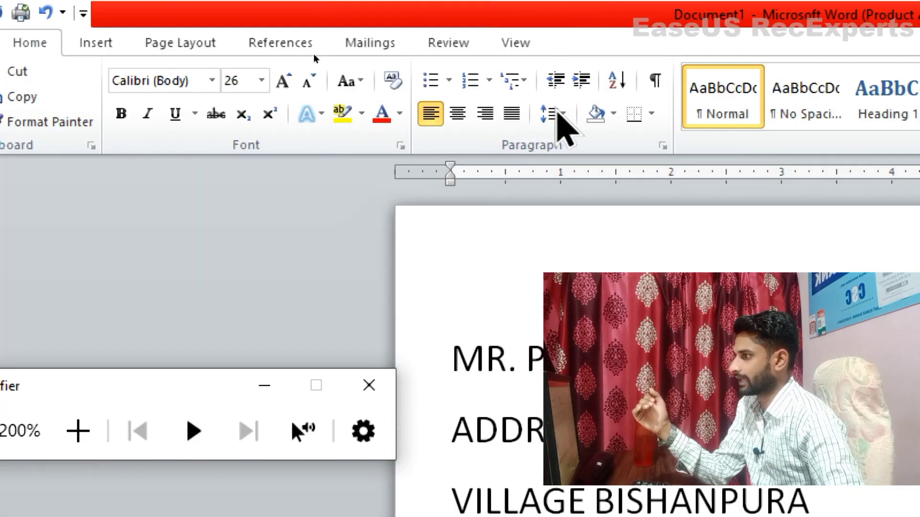
{"action": "left_click", "coordinate": [555, 117]}
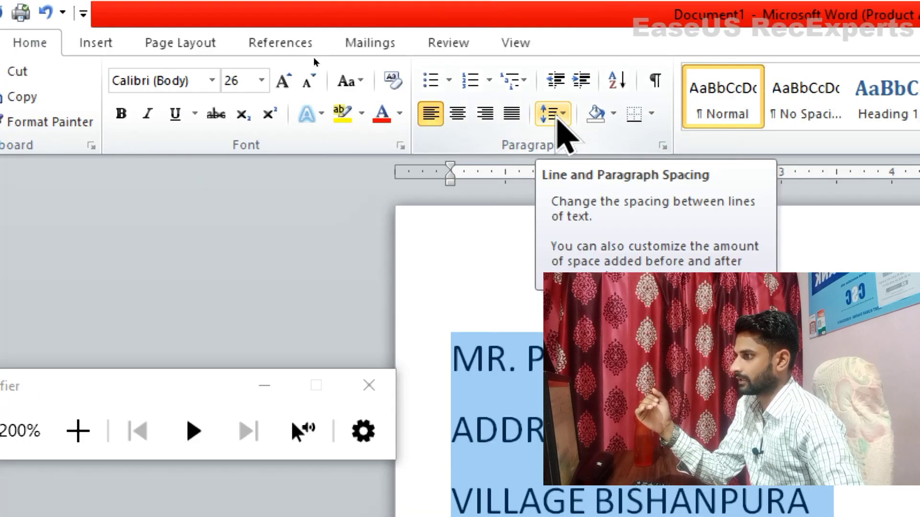
{"action": "left_click", "coordinate": [557, 117]}
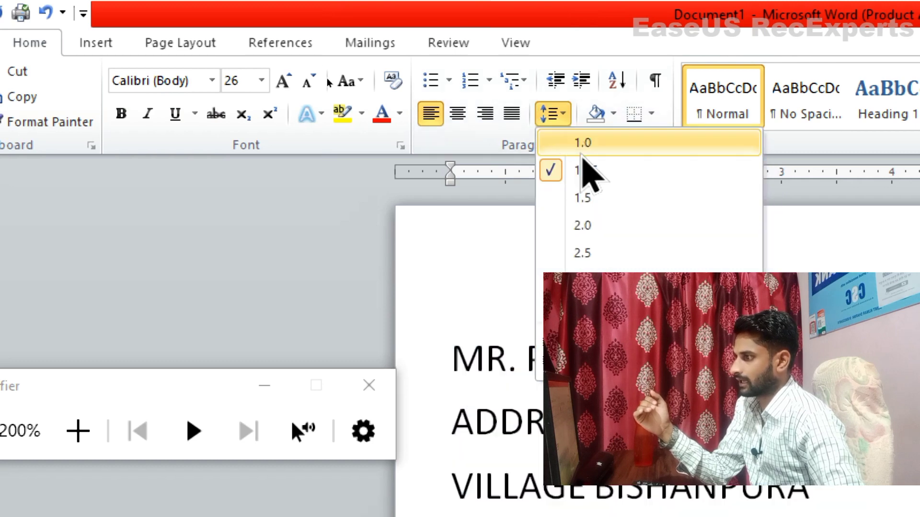
{"action": "left_click", "coordinate": [581, 144]}
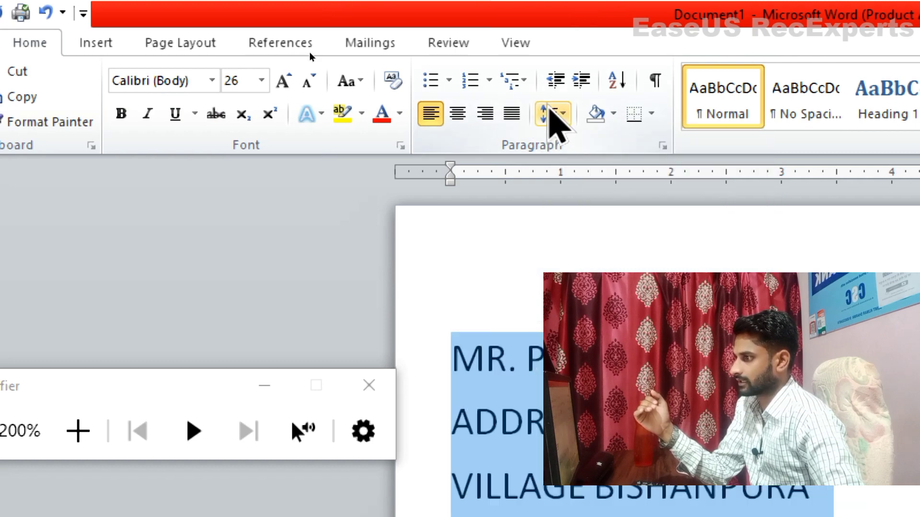
{"action": "left_click", "coordinate": [551, 115]}
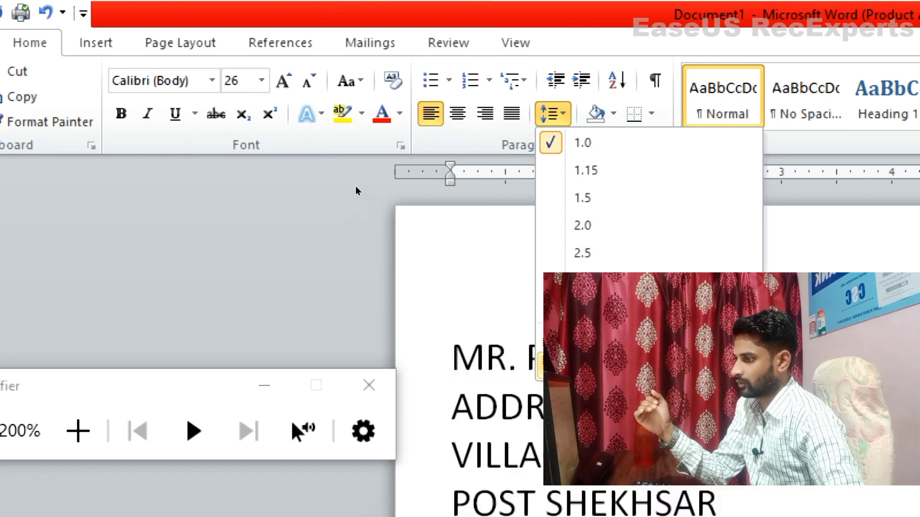
{"action": "left_click", "coordinate": [628, 367]}
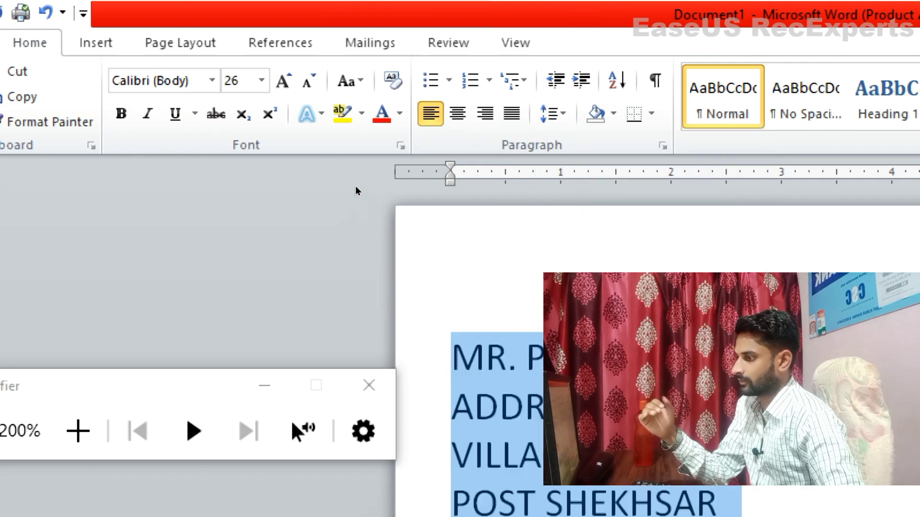
{"action": "key", "text": "super+minus"}
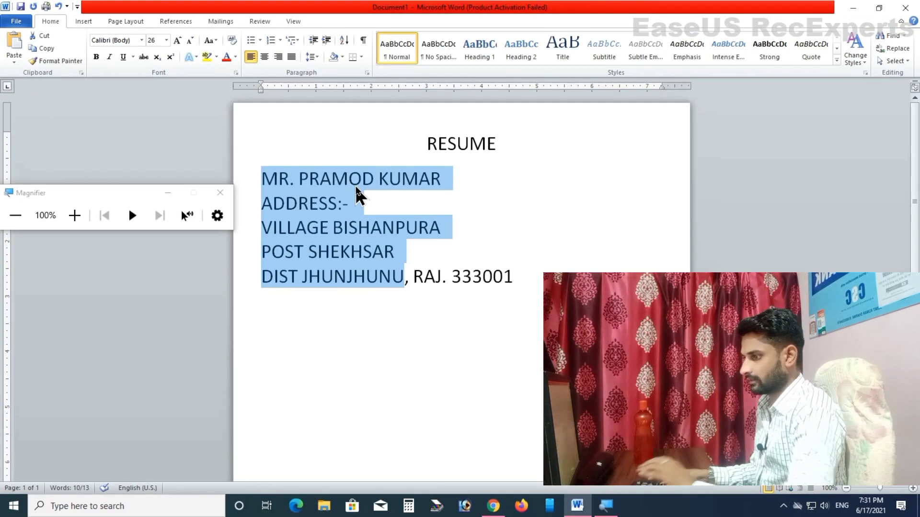
{"action": "left_click", "coordinate": [399, 284]}
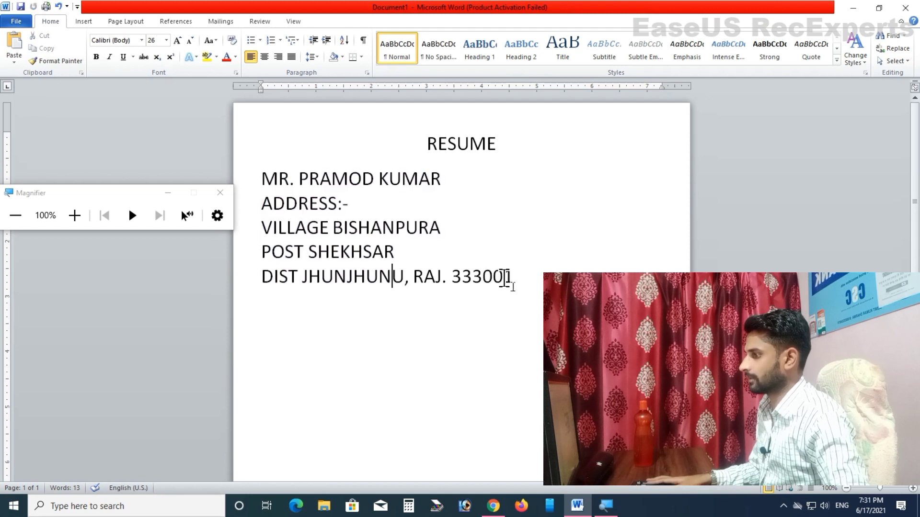
Step: Resize the address lines to 16 pt
{"action": "left_click_drag", "start_coordinate": [520, 278], "coordinate": [263, 201]}
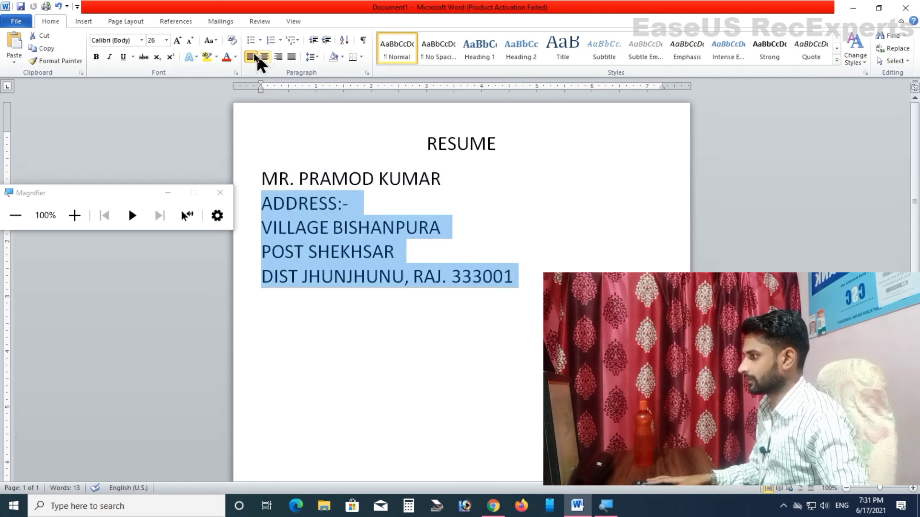
{"action": "left_click", "coordinate": [190, 40]}
{"action": "left_click", "coordinate": [191, 40]}
{"action": "left_click", "coordinate": [191, 40]}
{"action": "left_click", "coordinate": [190, 40]}
{"action": "left_click", "coordinate": [191, 40]}
{"action": "left_click", "coordinate": [190, 40]}
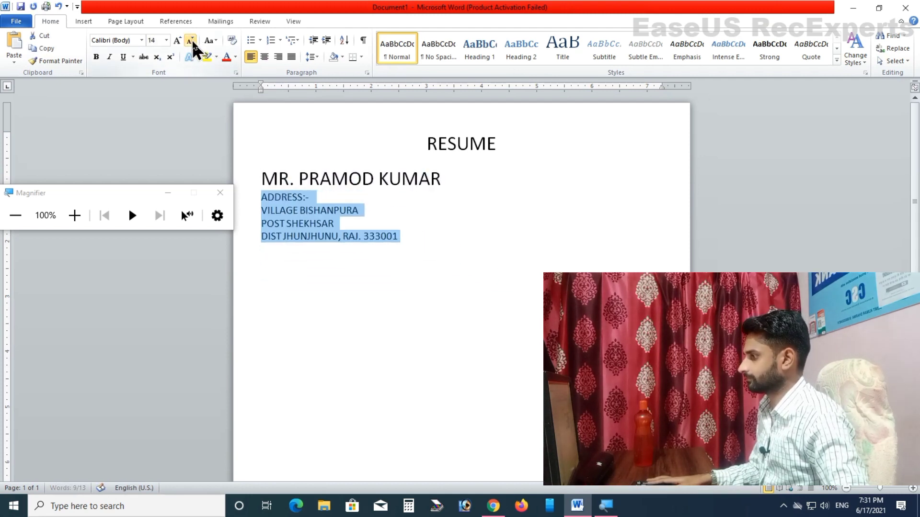
{"action": "left_click", "coordinate": [177, 40]}
Step: Make the candidate's name line bold and start a new line below the address
{"action": "left_click", "coordinate": [455, 180]}
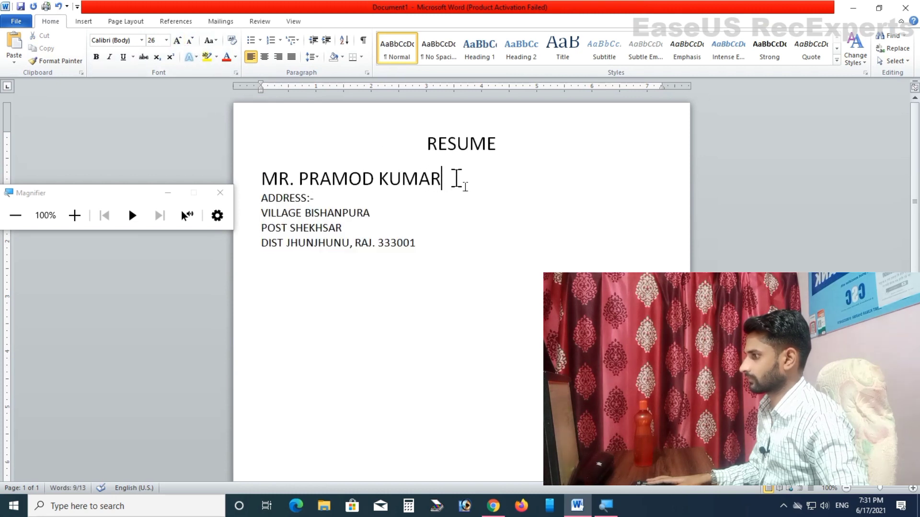
{"action": "key", "text": "ctrl+shift+Left"}
{"action": "key", "text": "ctrl+shift+Left"}
{"action": "key", "text": "ctrl+shift+Left"}
{"action": "key", "text": "ctrl+shift+Left"}
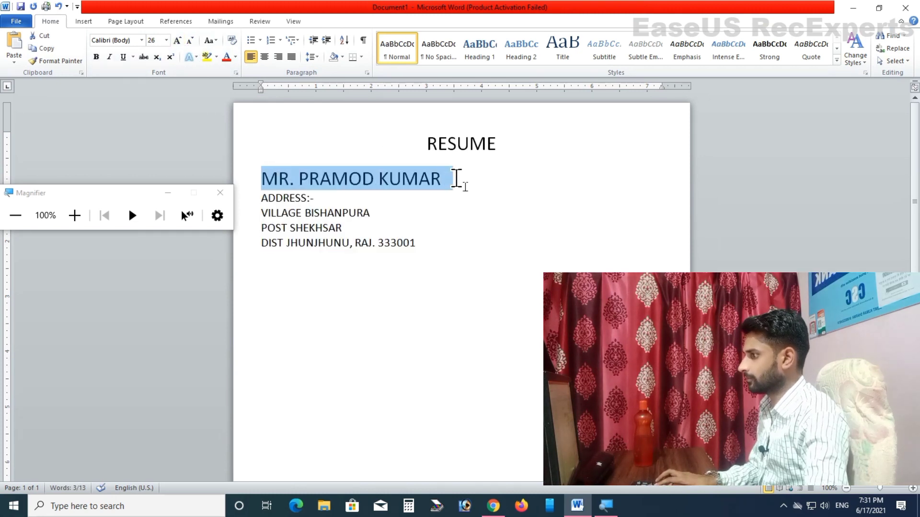
{"action": "left_click", "coordinate": [75, 215]}
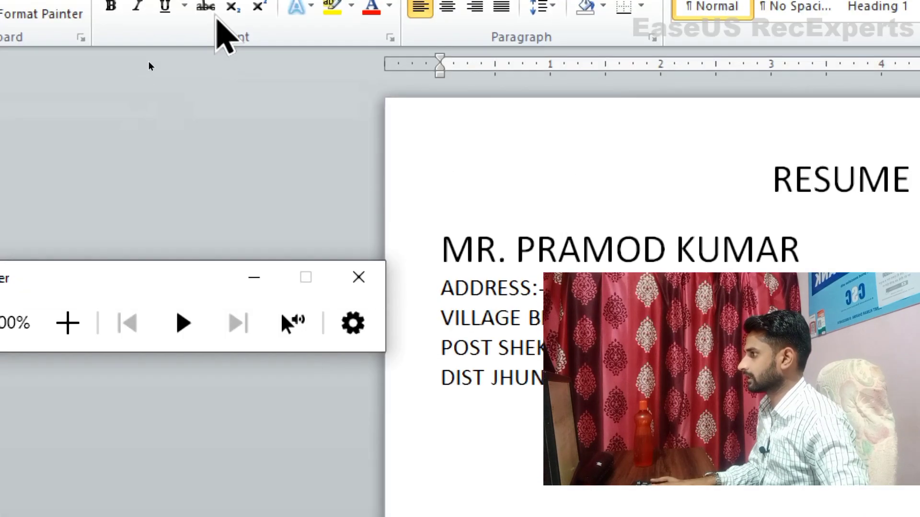
{"action": "left_click", "coordinate": [167, 36]}
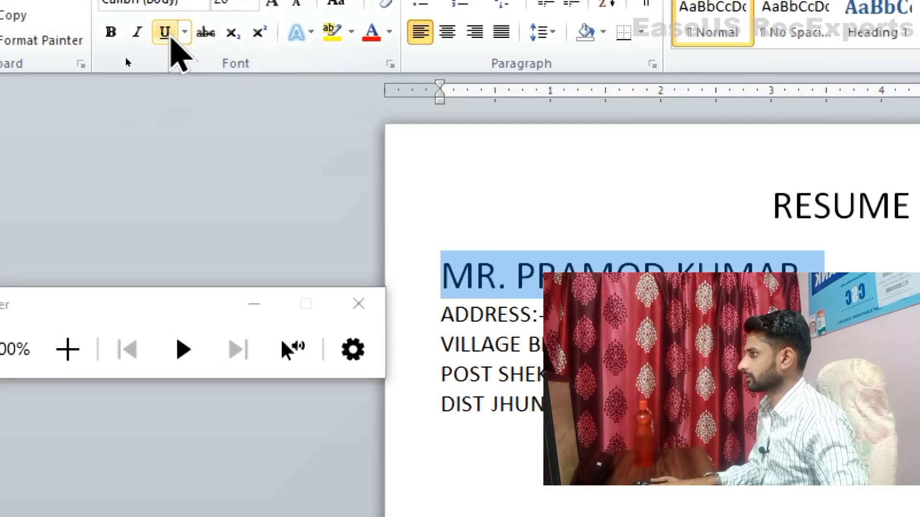
{"action": "left_click", "coordinate": [111, 33]}
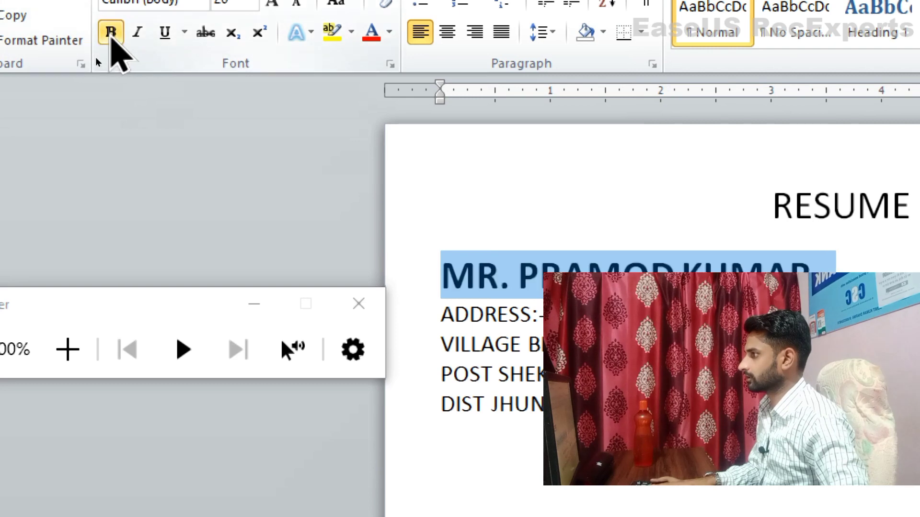
{"action": "key", "text": "super+minus"}
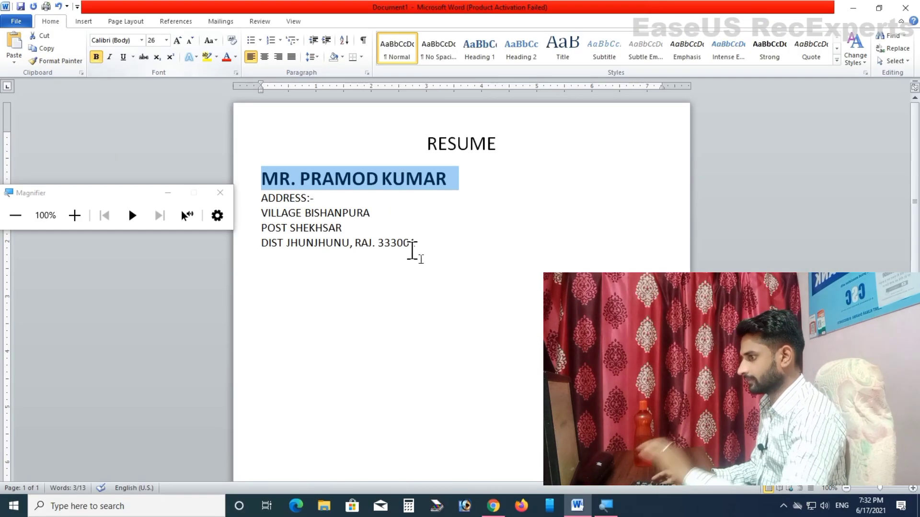
{"action": "left_click", "coordinate": [440, 246]}
{"action": "key", "text": "Return"}
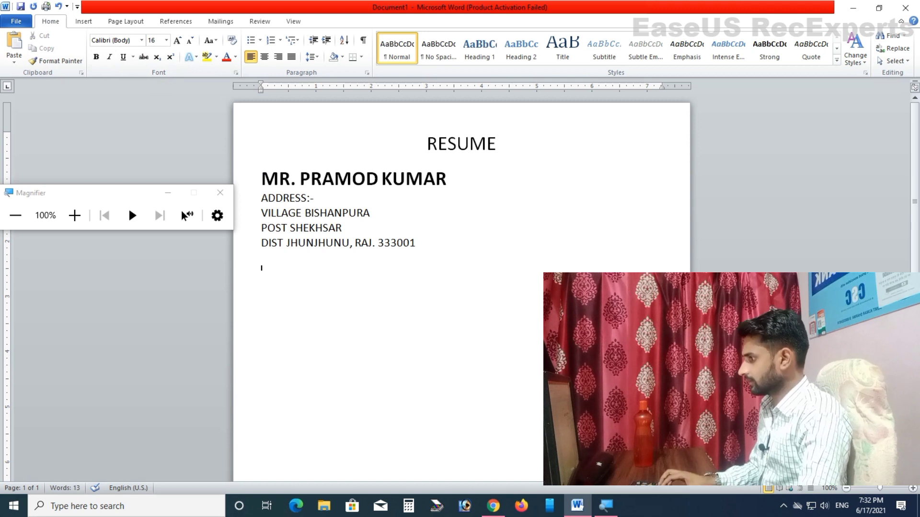
Step: Add the 'CARRER OBJECTIVES:_' heading with the indented sentence 'A carrer where my qualities of a learner.'
{"action": "type", "text": "CARRER"}
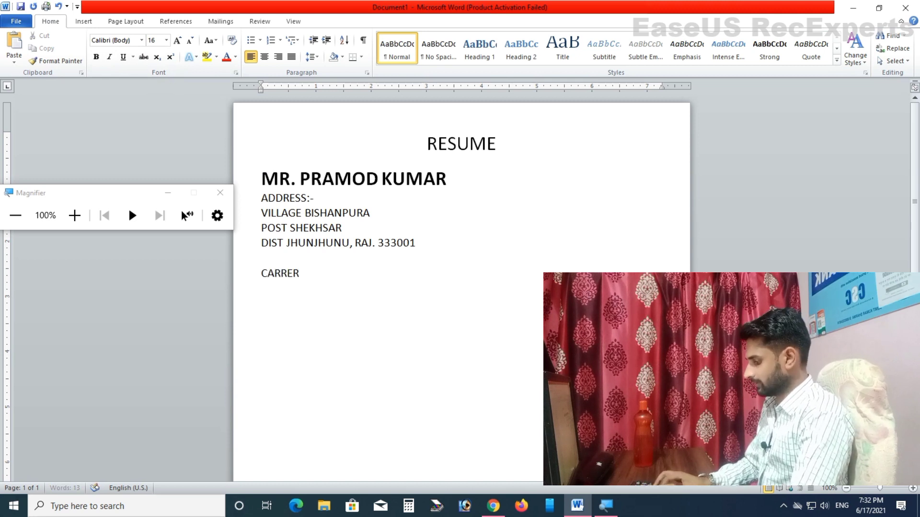
{"action": "type", "text": " OBJECTIV"}
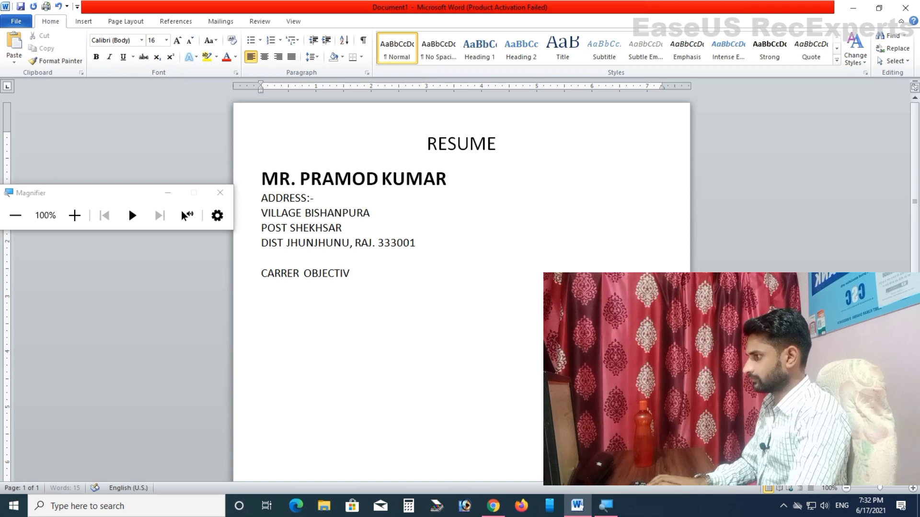
{"action": "type", "text": "ES:_"}
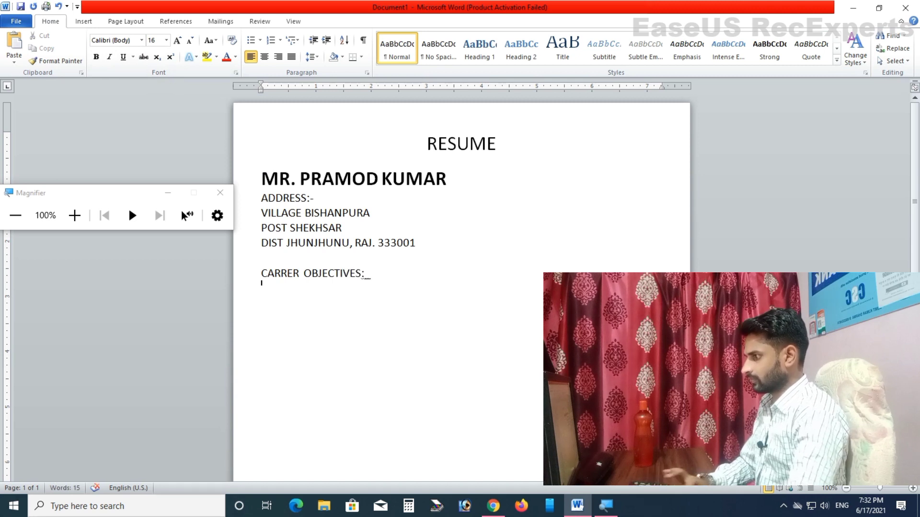
{"action": "key", "text": "Return"}
{"action": "key", "text": "Return"}
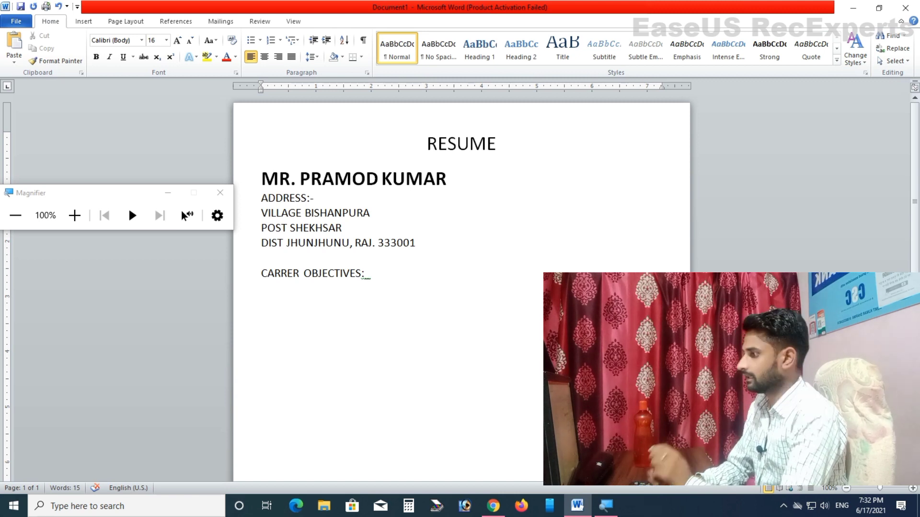
{"action": "key", "text": "Tab"}
{"action": "type", "text": "A"}
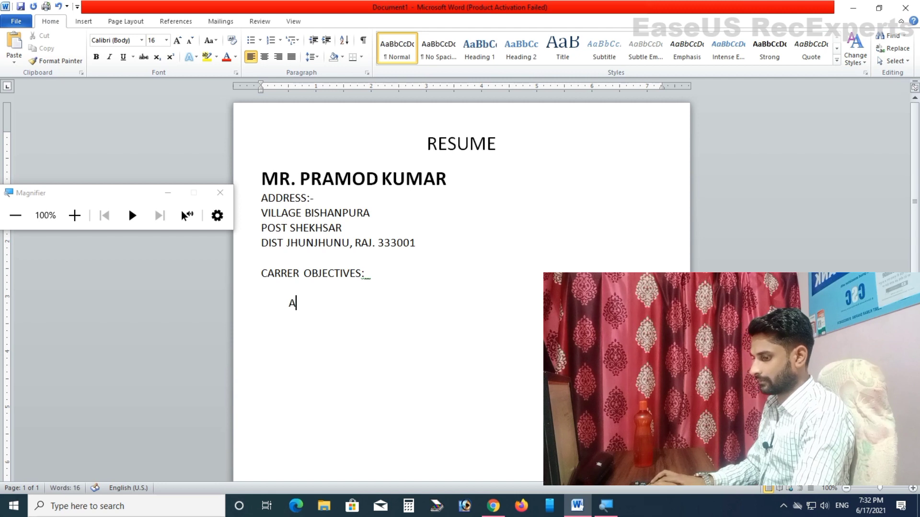
{"action": "type", "text": " carrer where my"}
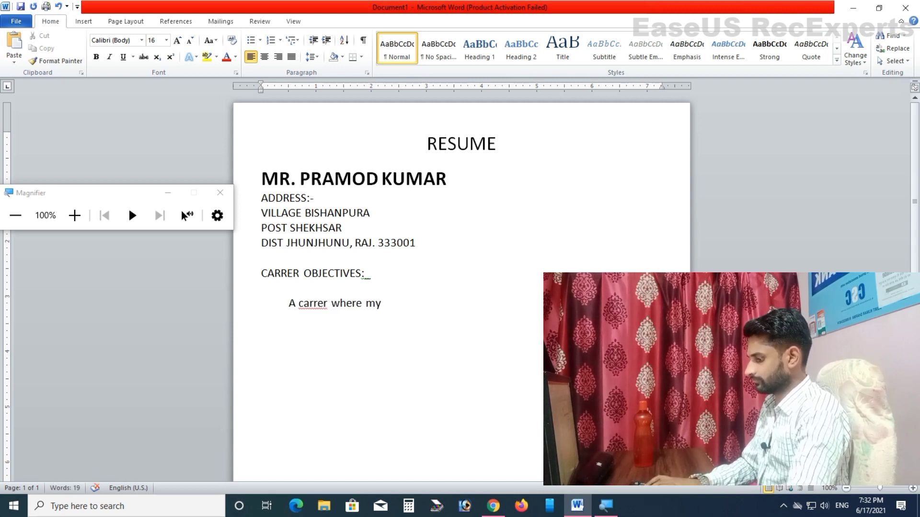
{"action": "type", "text": " qualities"}
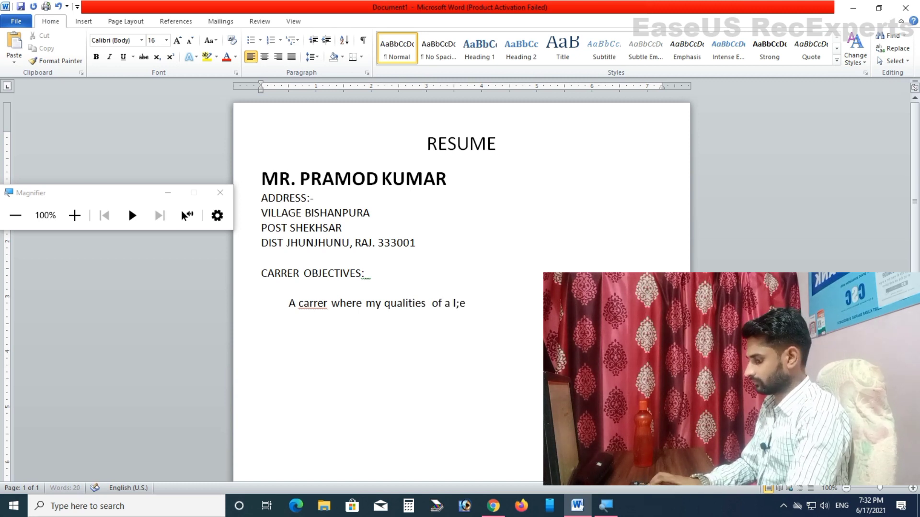
{"action": "type", "text": "  of a l;e"}
{"action": "key", "text": "BackSpace"}
{"action": "type", "text": "ar"}
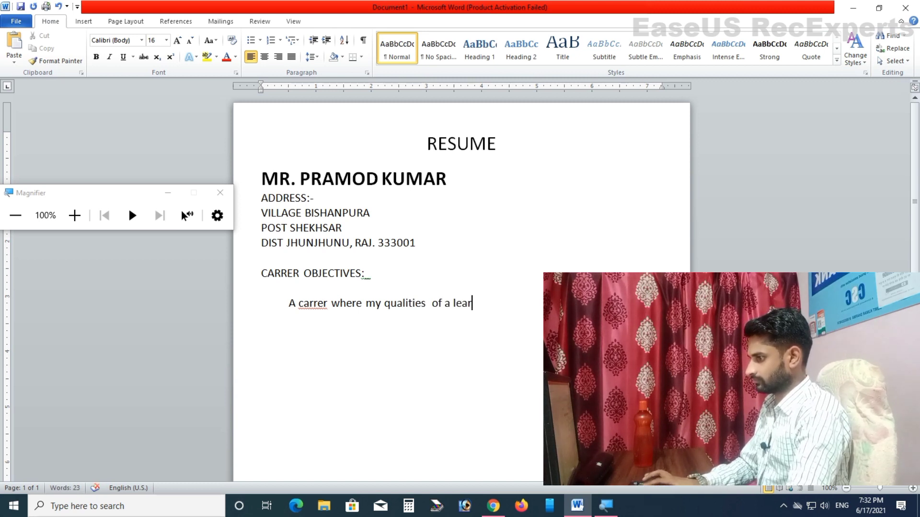
{"action": "type", "text": "ner."}
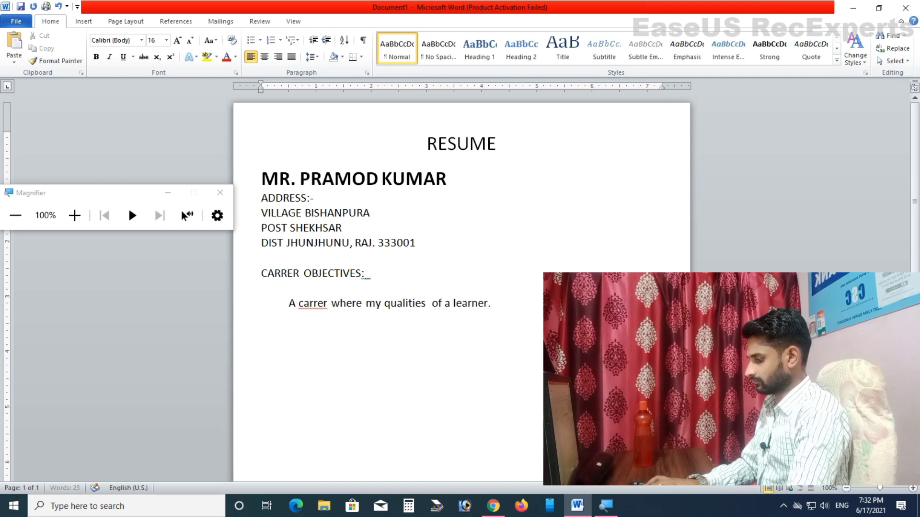
{"action": "key", "text": "Return"}
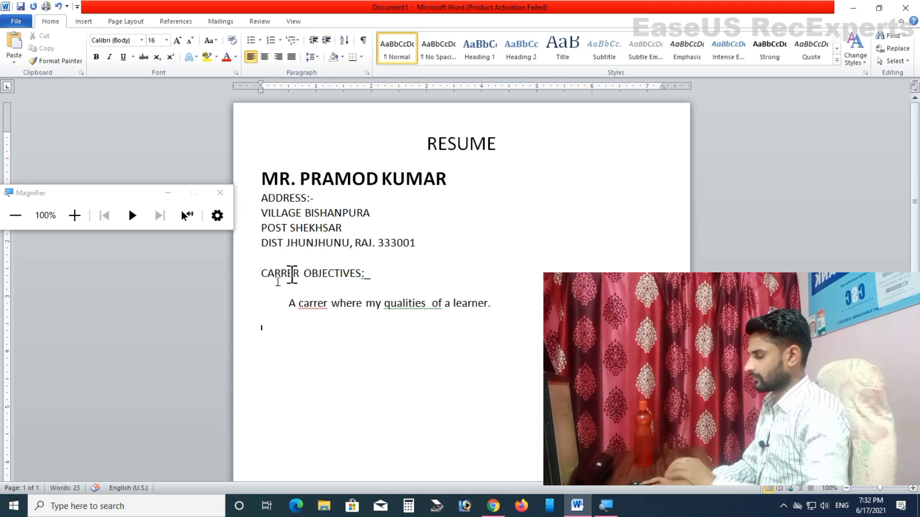
Step: Shrink the blank line under the heading and place the caret on the misspelled 'carrer'
{"action": "left_click", "coordinate": [271, 288]}
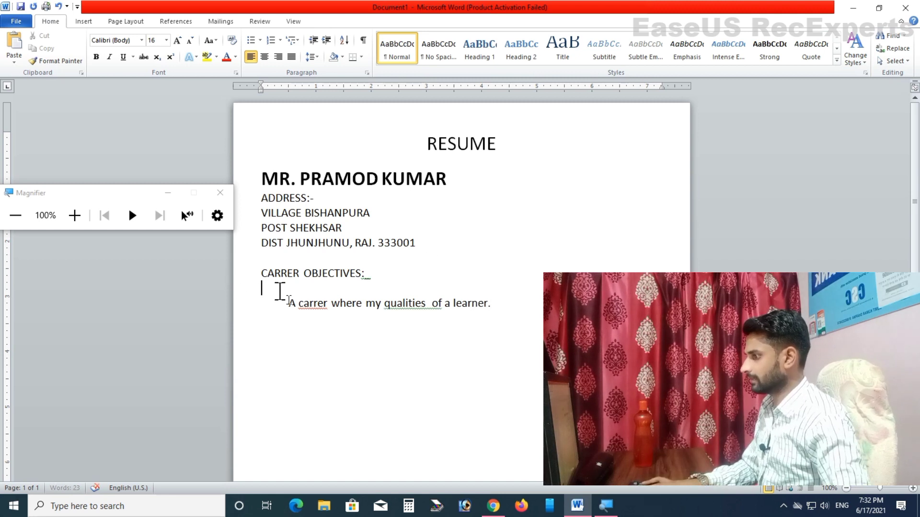
{"action": "left_click", "coordinate": [189, 41]}
{"action": "left_click", "coordinate": [191, 40]}
{"action": "right_click", "coordinate": [416, 307]}
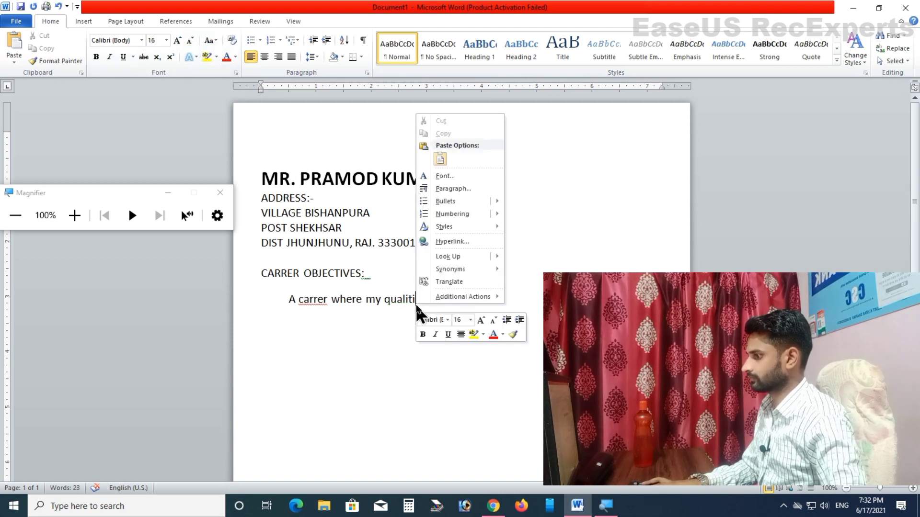
{"action": "left_click", "coordinate": [382, 321]}
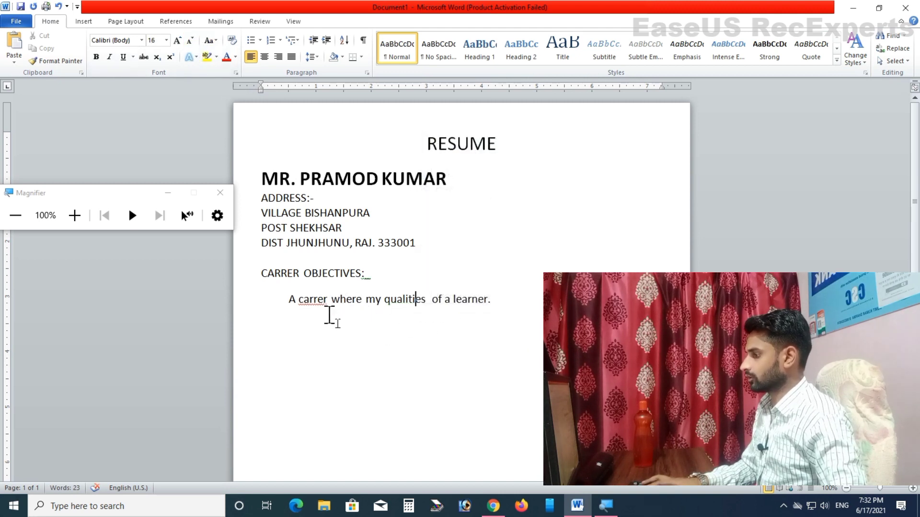
{"action": "left_click", "coordinate": [313, 300]}
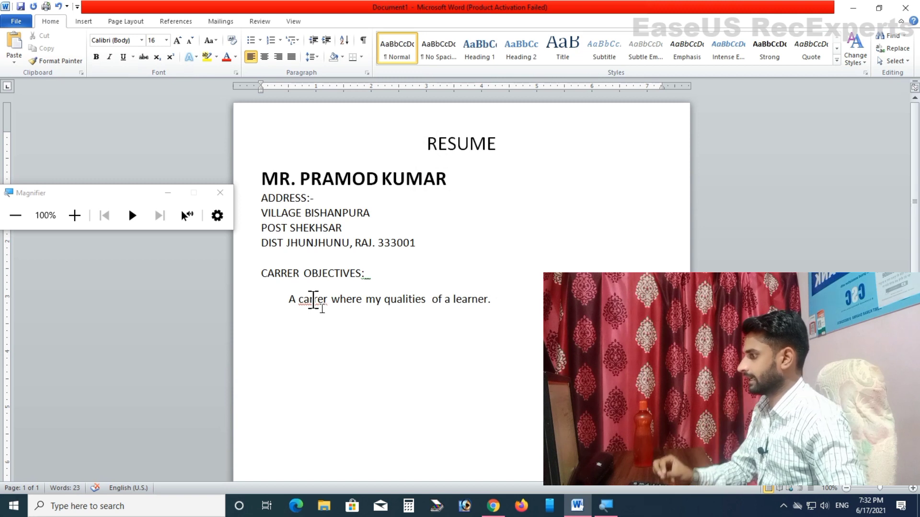
{"action": "left_click", "coordinate": [364, 278]}
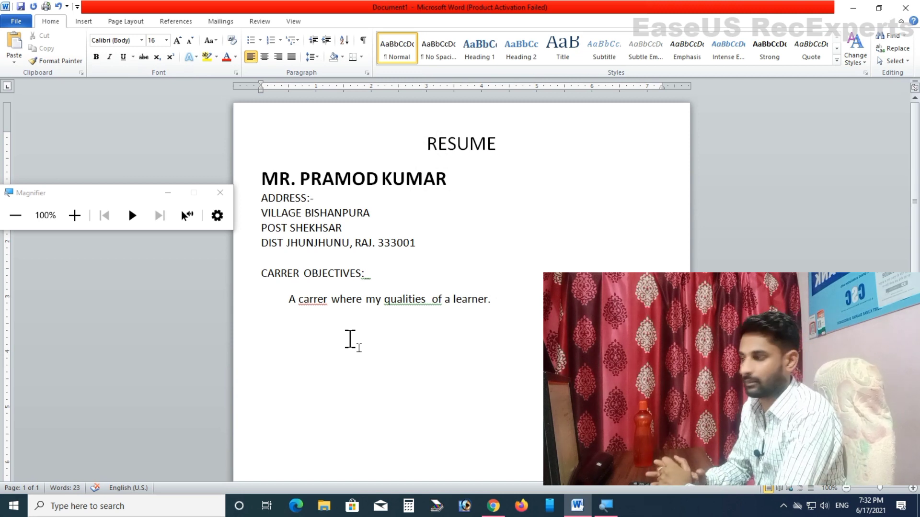
{"action": "left_click", "coordinate": [317, 299]}
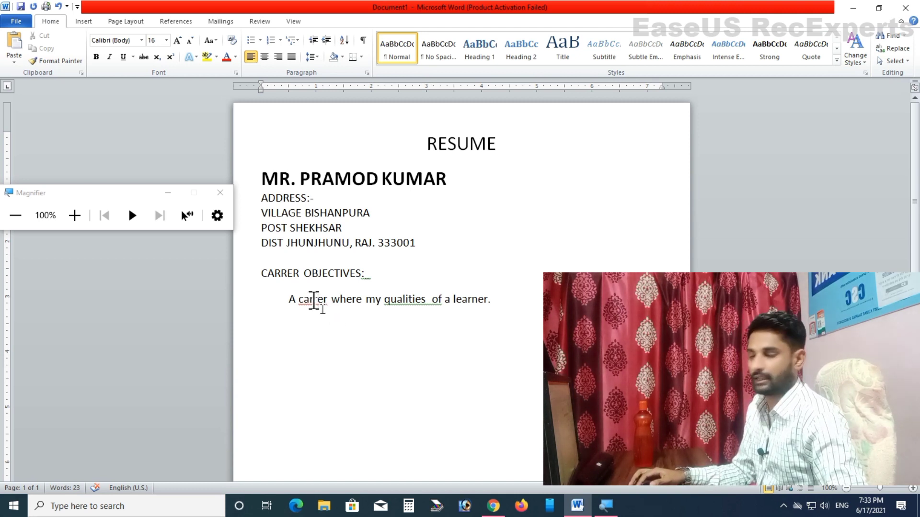
Step: Change 'carrer' to 'career', fix the heading-colon and double spacing, and ignore the remaining grammar flag
{"action": "right_click", "coordinate": [314, 300]}
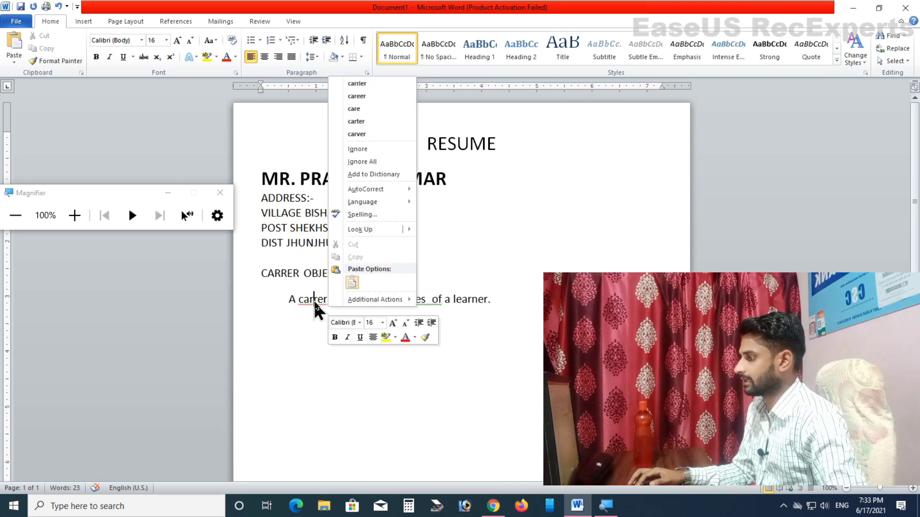
{"action": "left_click", "coordinate": [372, 97]}
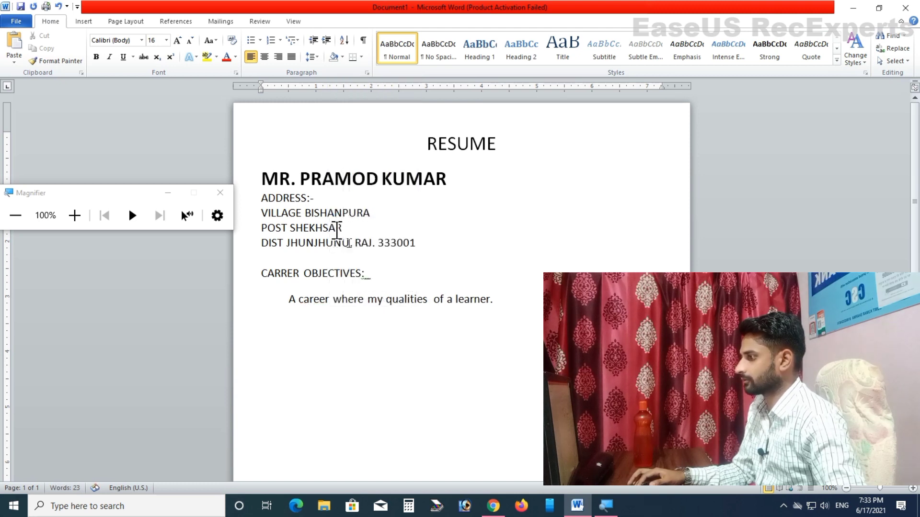
{"action": "type", "text": ":"}
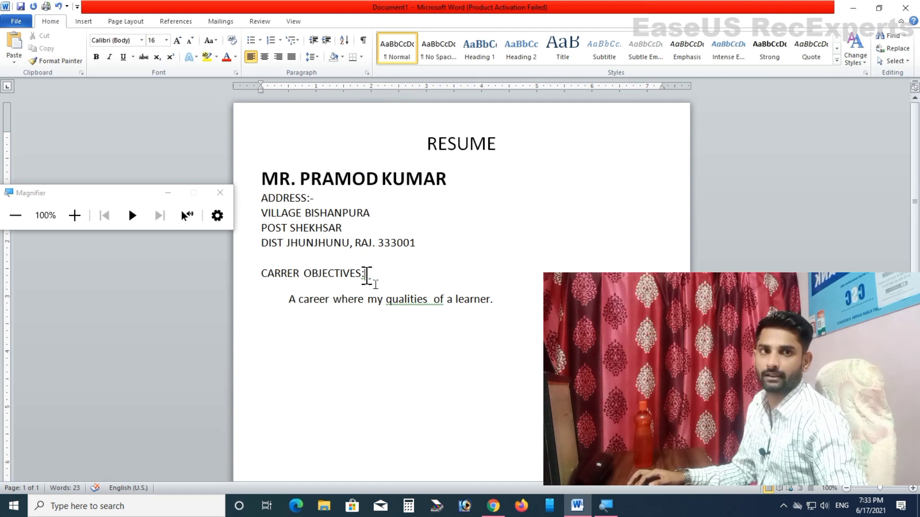
{"action": "right_click", "coordinate": [366, 275]}
{"action": "left_click", "coordinate": [382, 288]}
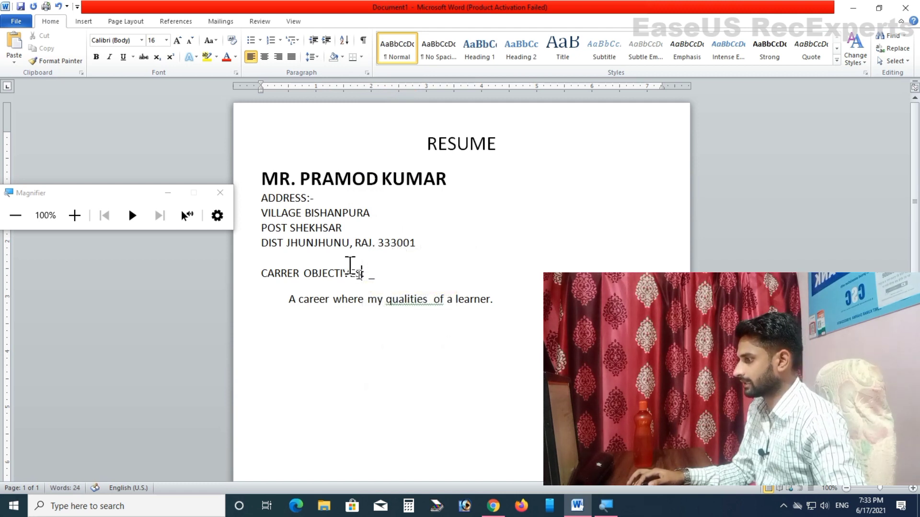
{"action": "right_click", "coordinate": [419, 306]}
{"action": "left_click", "coordinate": [450, 311]}
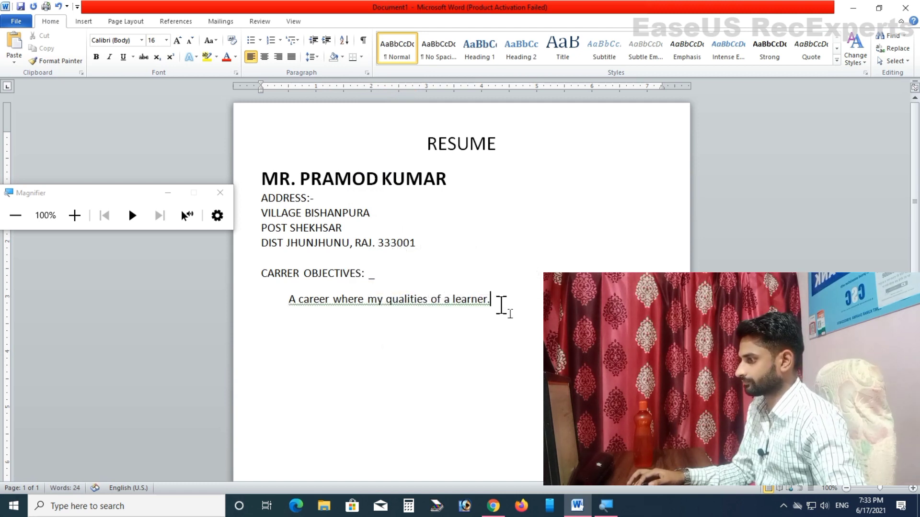
{"action": "right_click", "coordinate": [428, 306]}
{"action": "left_click", "coordinate": [473, 327]}
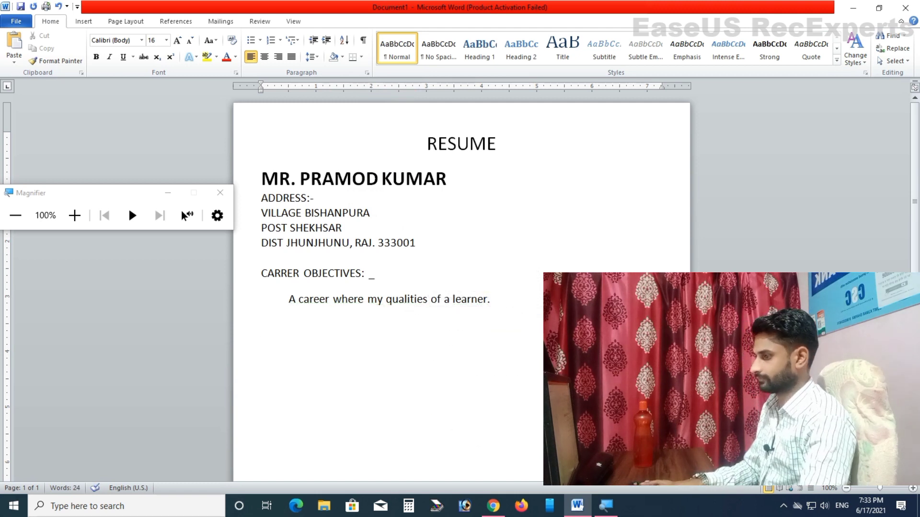
Step: Type the 'Educational Details' heading on the line below the objective sentence
{"action": "type", "text": "Educa"}
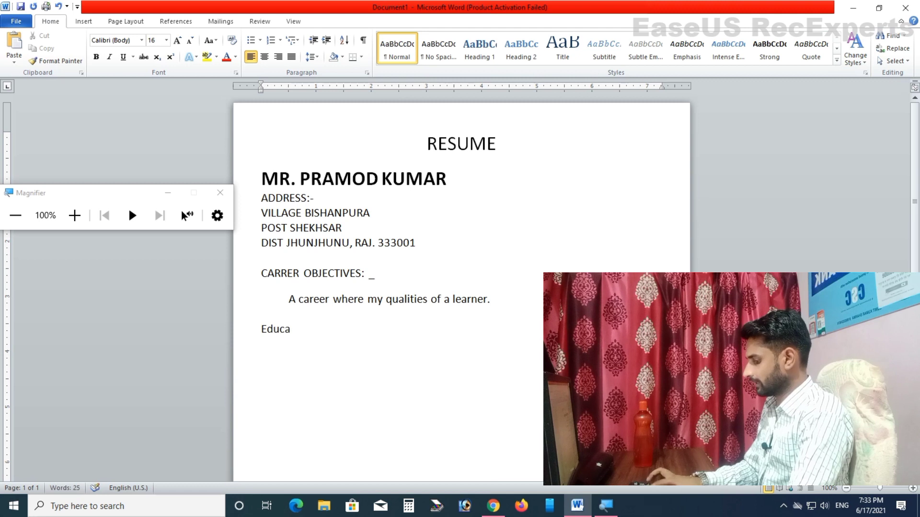
{"action": "type", "text": "tional D"}
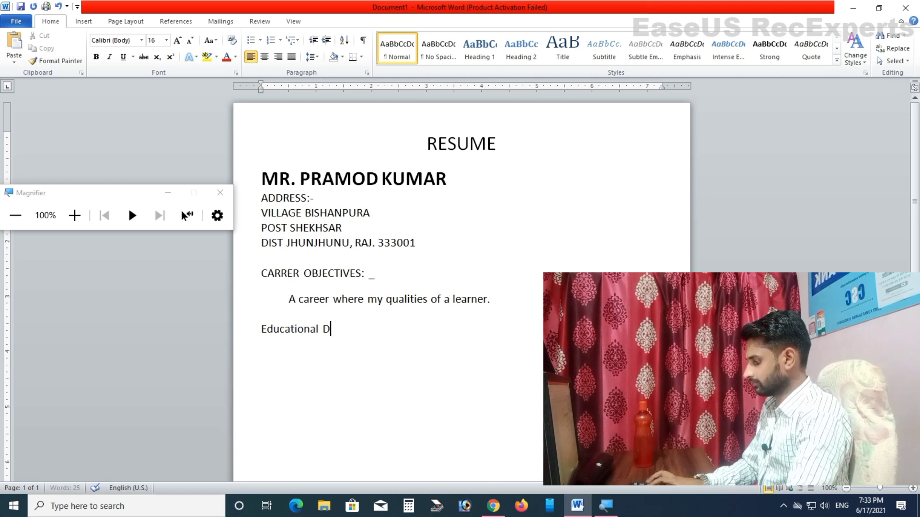
{"action": "type", "text": "etails:-"}
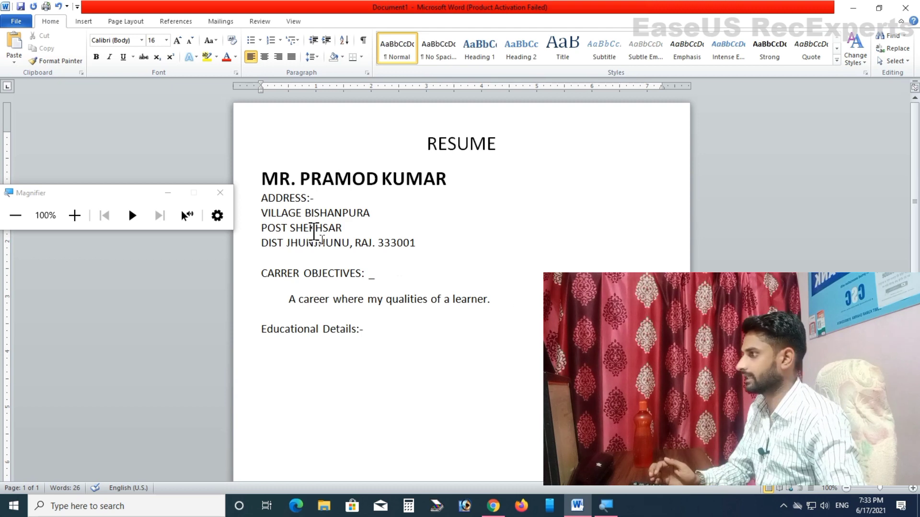
{"action": "left_click", "coordinate": [76, 215]}
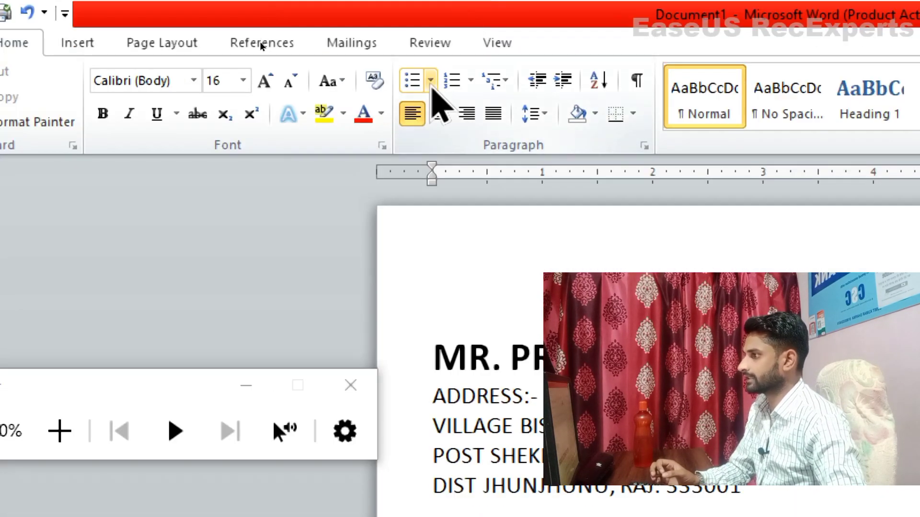
Step: Start a filled-round-bullet list with '10th pass form RBSE in 2015 with 80.00%'
{"action": "left_click", "coordinate": [430, 83]}
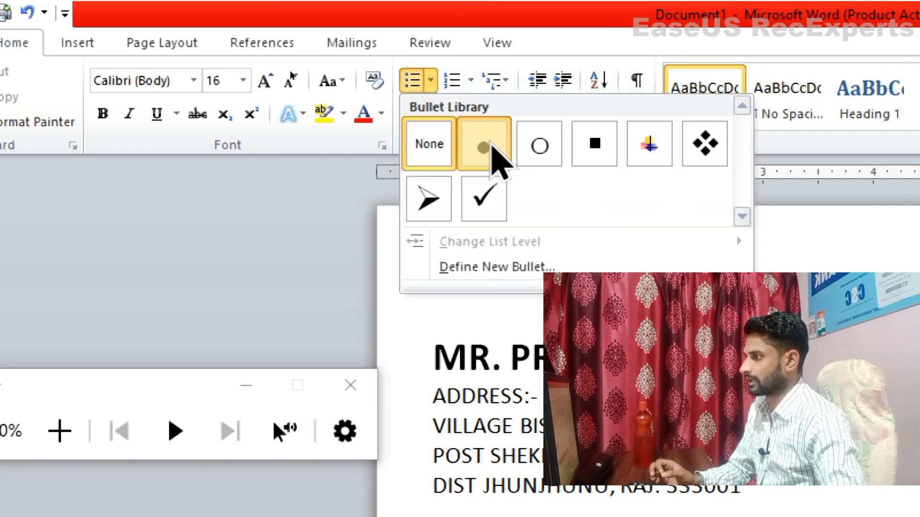
{"action": "left_click", "coordinate": [492, 146]}
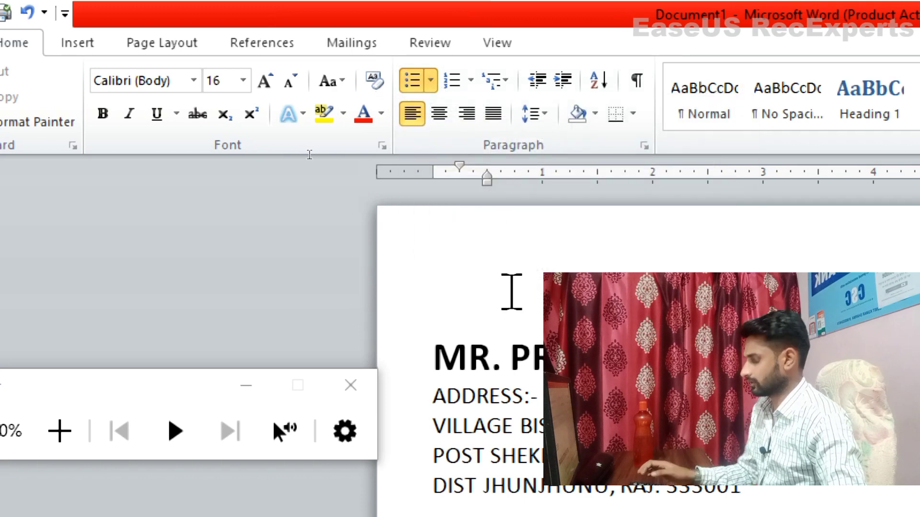
{"action": "key", "text": "super+minus"}
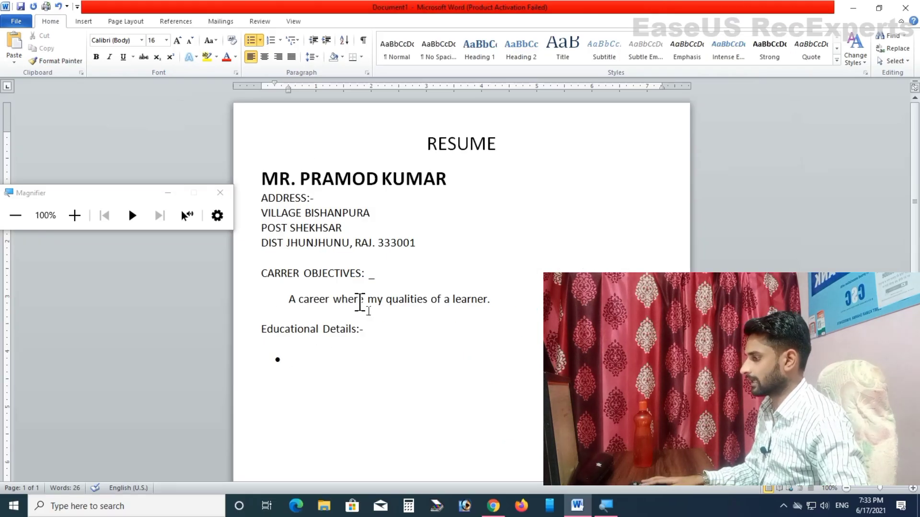
{"action": "type", "text": "10"}
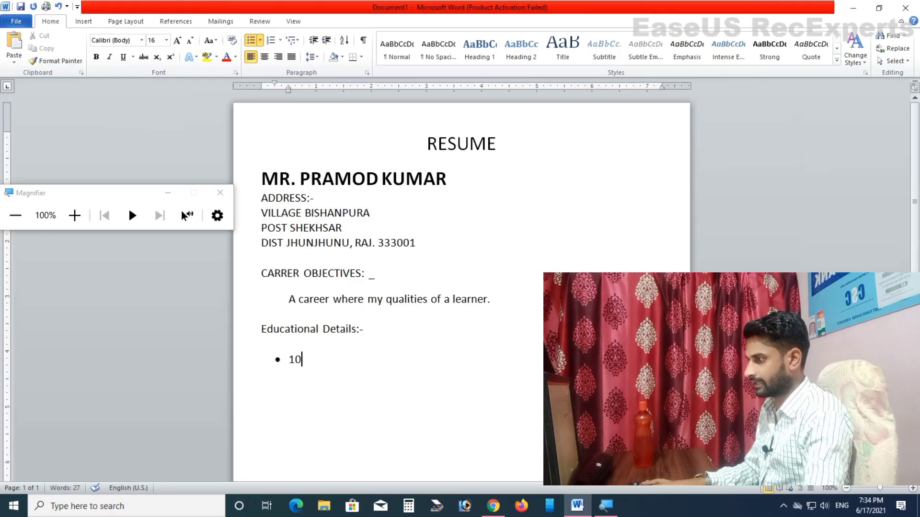
{"action": "type", "text": "th passs"}
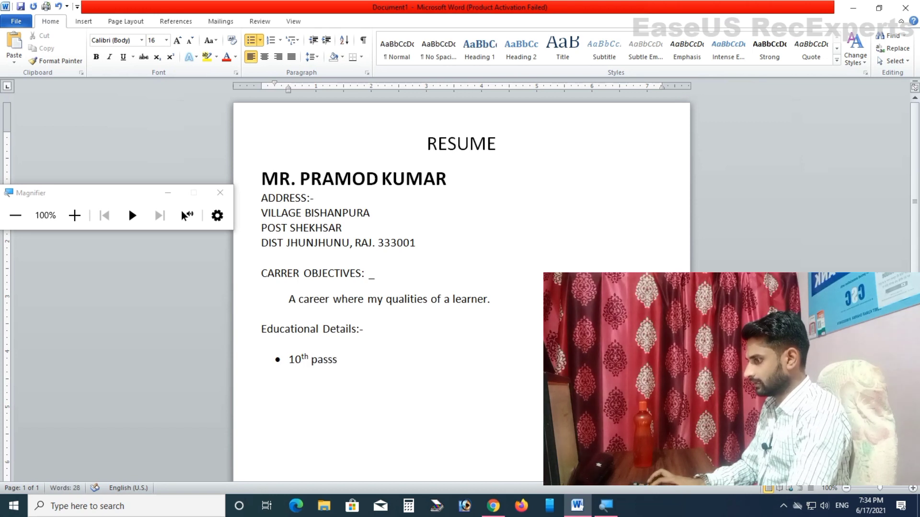
{"action": "key", "text": "BackSpace"}
{"action": "type", "text": "form RBSE "}
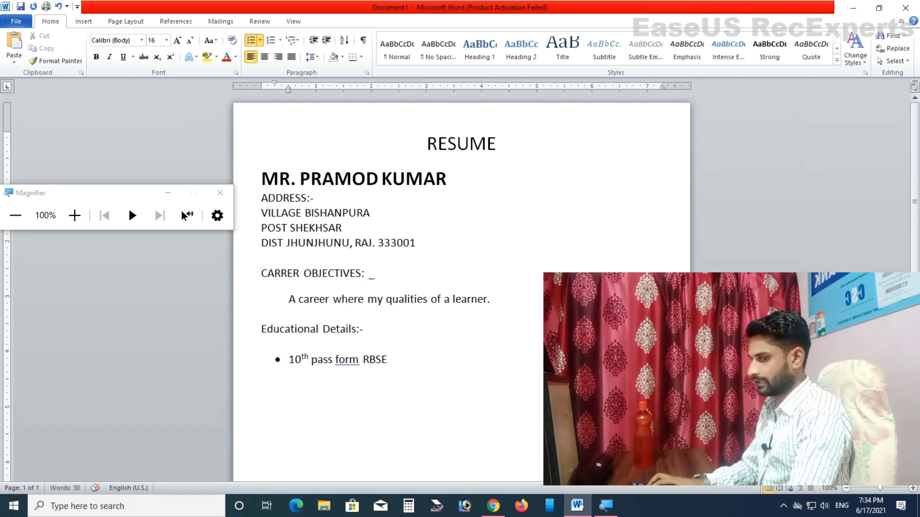
{"action": "type", "text": "in 2015 w"}
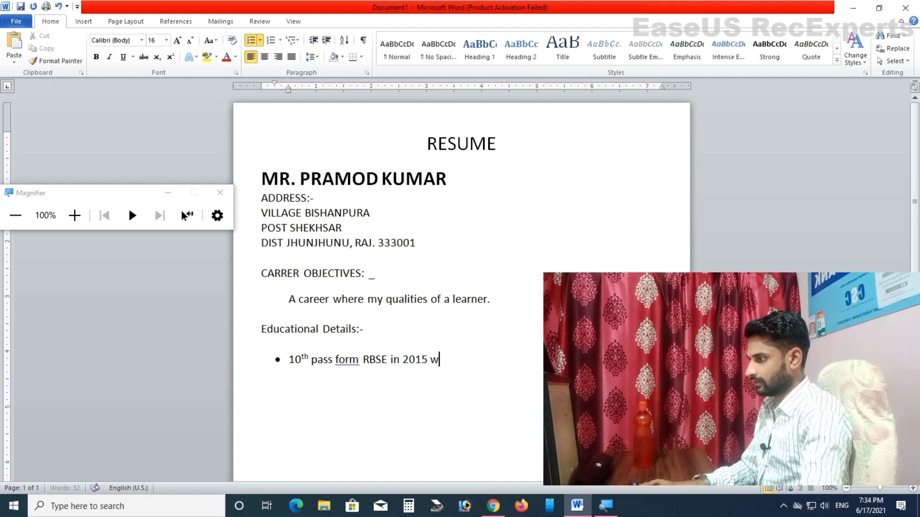
{"action": "type", "text": "ityh"}
{"action": "key", "text": "BackSpace"}
{"action": "key", "text": "BackSpace"}
{"action": "type", "text": "h"}
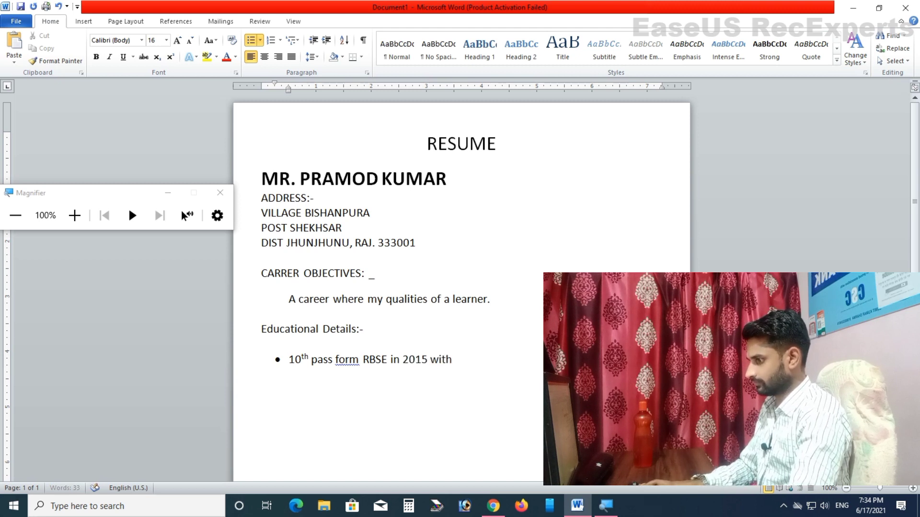
{"action": "type", "text": " 80.0"}
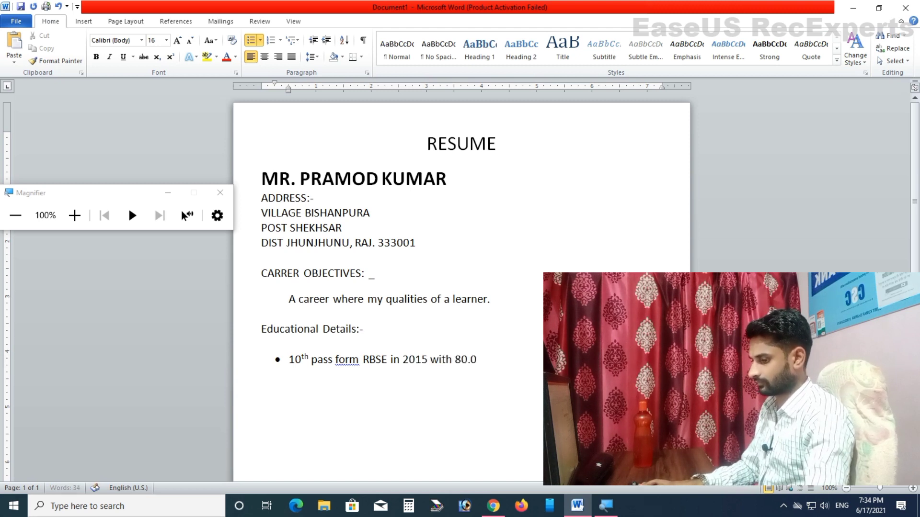
{"action": "type", "text": "0%"}
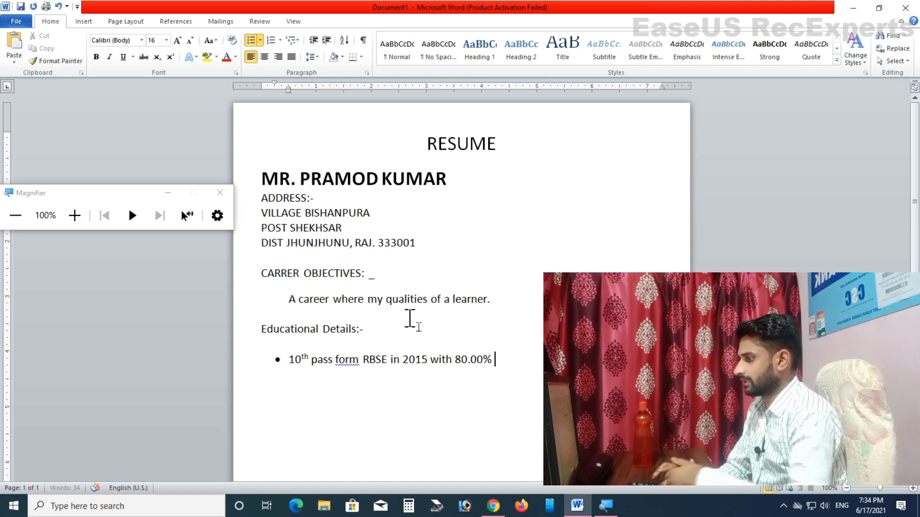
Step: Correct 'form' to 'from' in the first education bullet
{"action": "right_click", "coordinate": [350, 363]}
{"action": "left_click", "coordinate": [387, 207]}
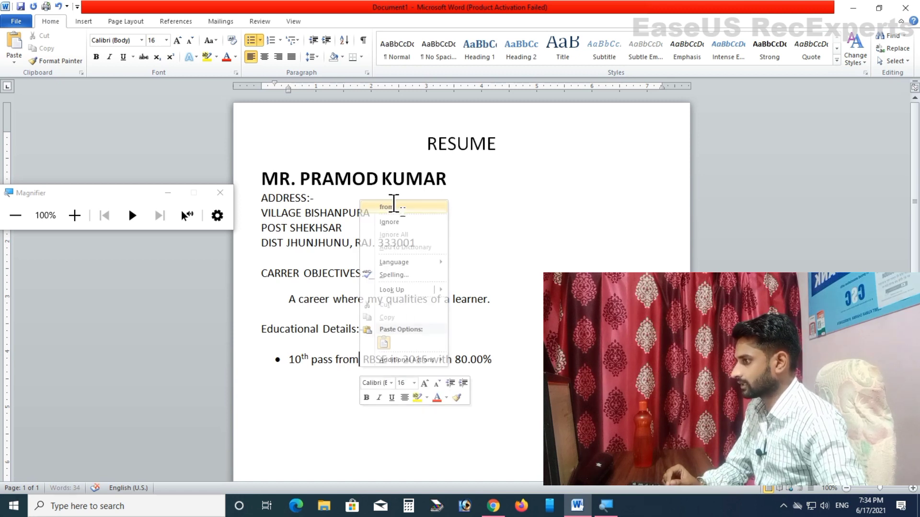
{"action": "left_click", "coordinate": [382, 359]}
{"action": "type", "text": "E"}
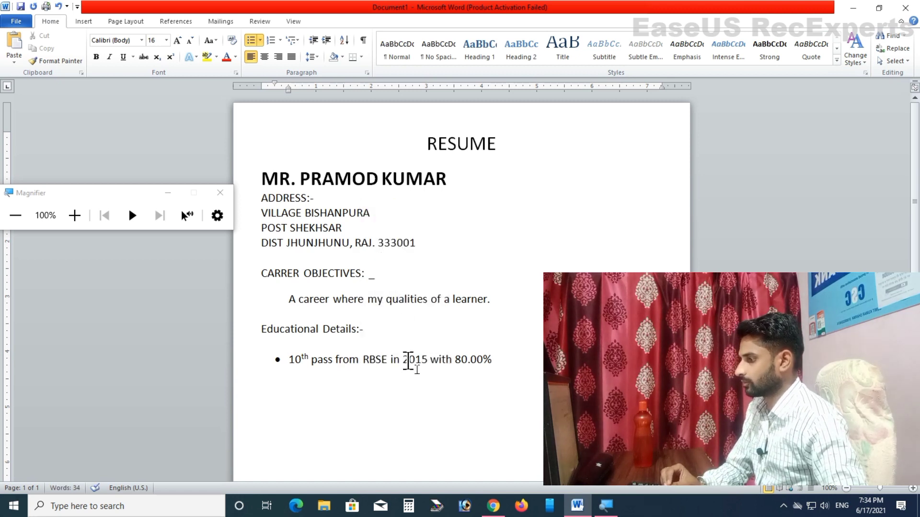
{"action": "left_click", "coordinate": [495, 359]}
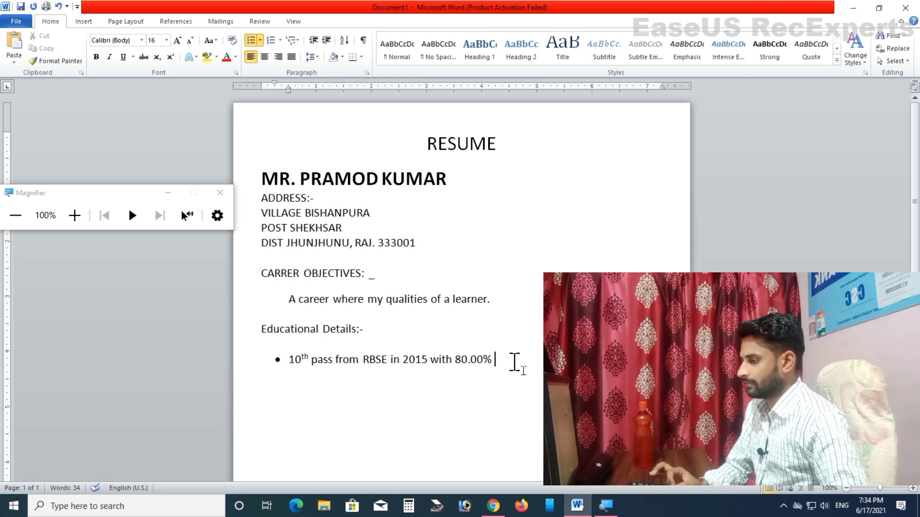
Step: Add the bullet '12th pass from RBSE in 2017 with 80.00%' and end the list
{"action": "key", "text": "Return"}
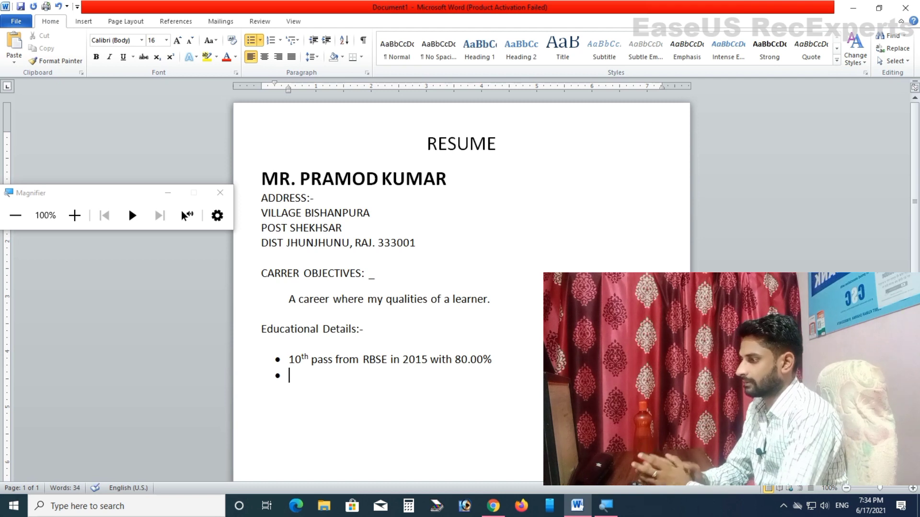
{"action": "type", "text": "12"}
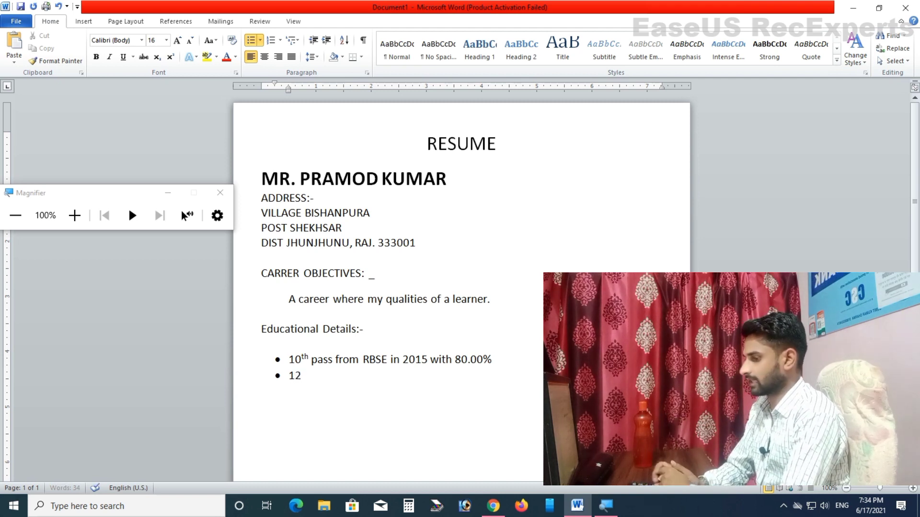
{"action": "type", "text": "th pas"}
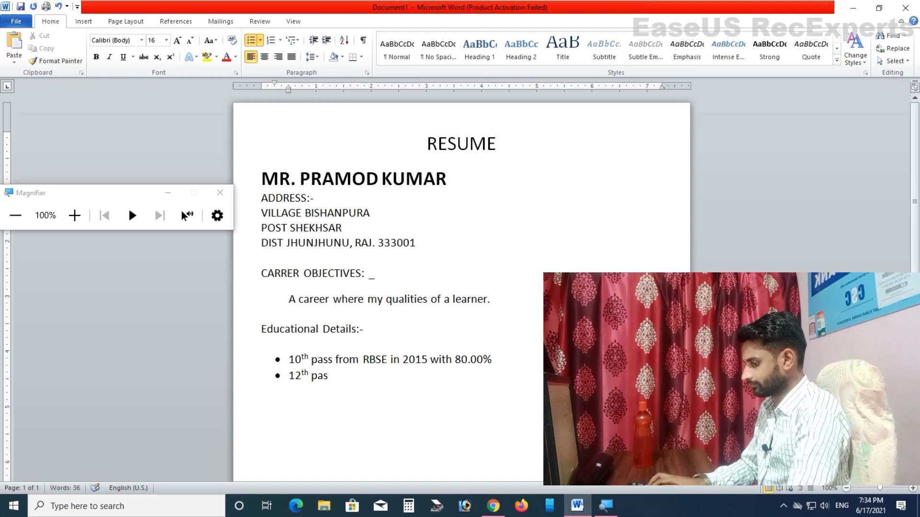
{"action": "type", "text": "s from"}
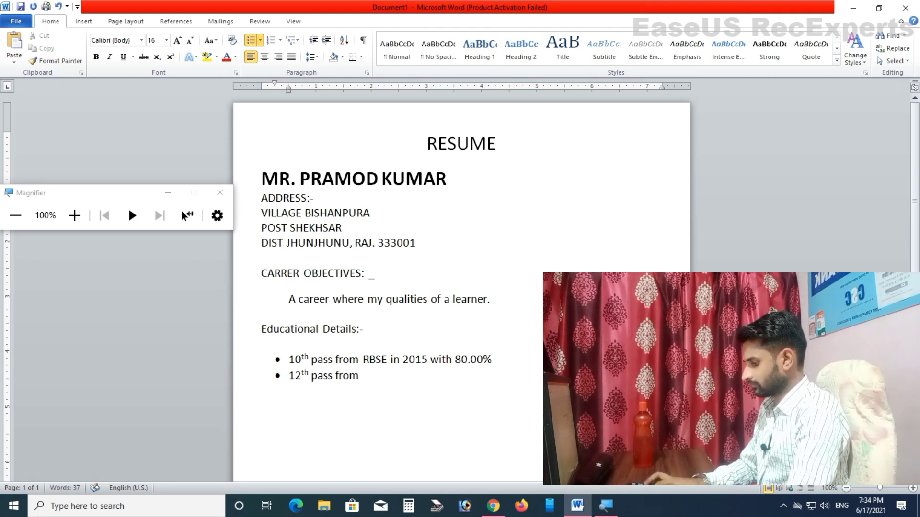
{"action": "type", "text": " RBSE in "}
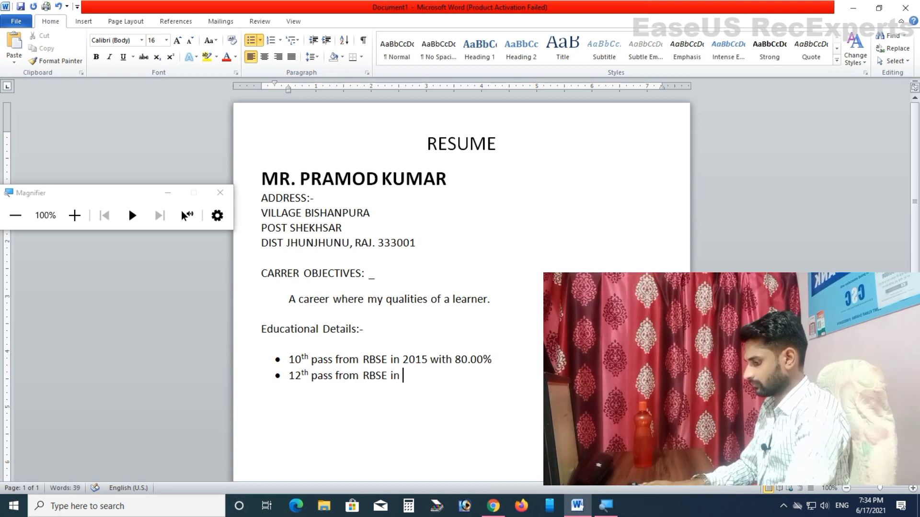
{"action": "type", "text": "2017 with "}
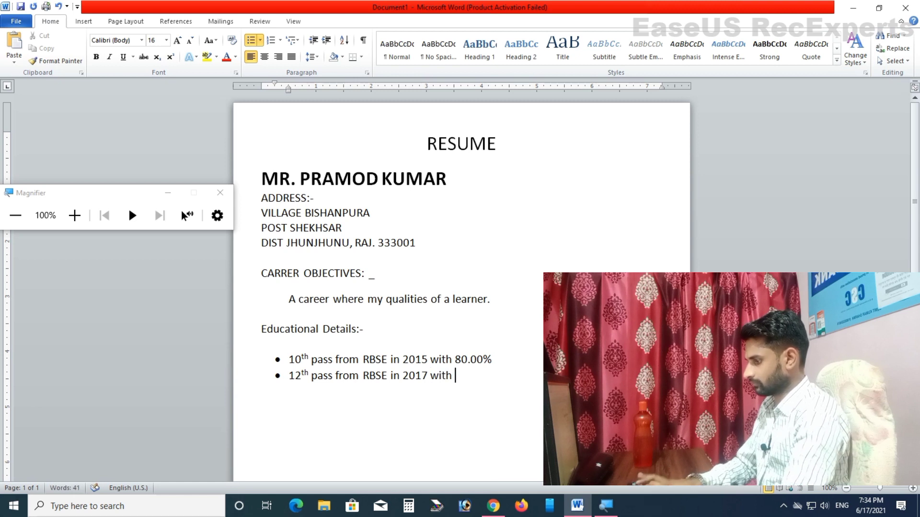
{"action": "type", "text": "80.00%"}
{"action": "key", "text": "Return"}
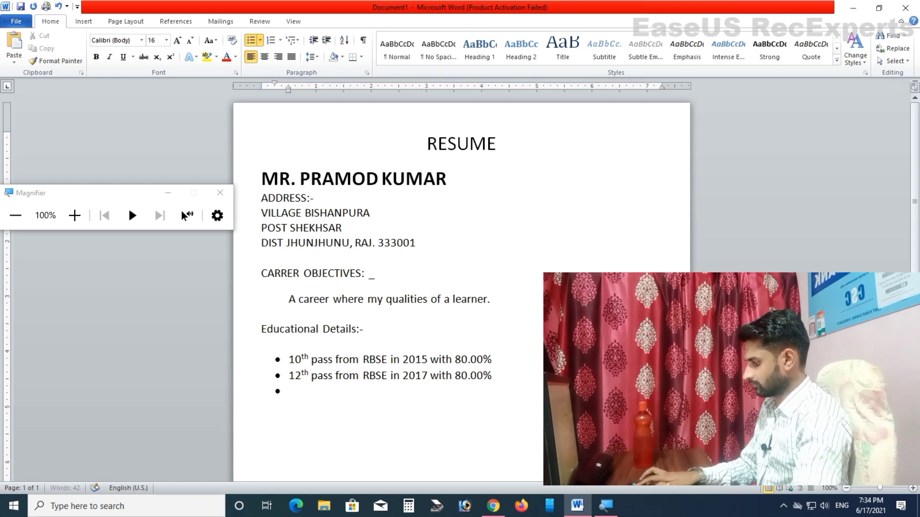
{"action": "key", "text": "Return"}
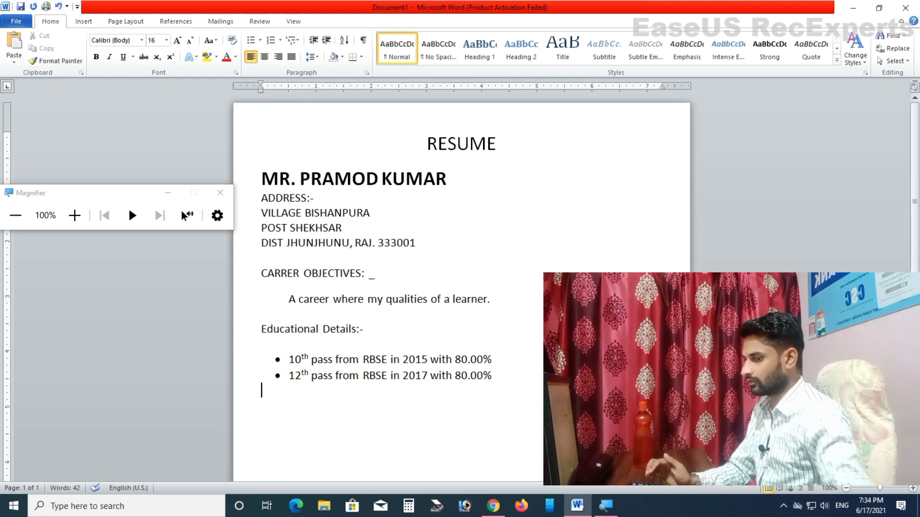
Step: Add a 'Strength:-' heading with a blank line above it
{"action": "scroll", "coordinate": [461, 287], "scroll_direction": "down", "scroll_amount": 1}
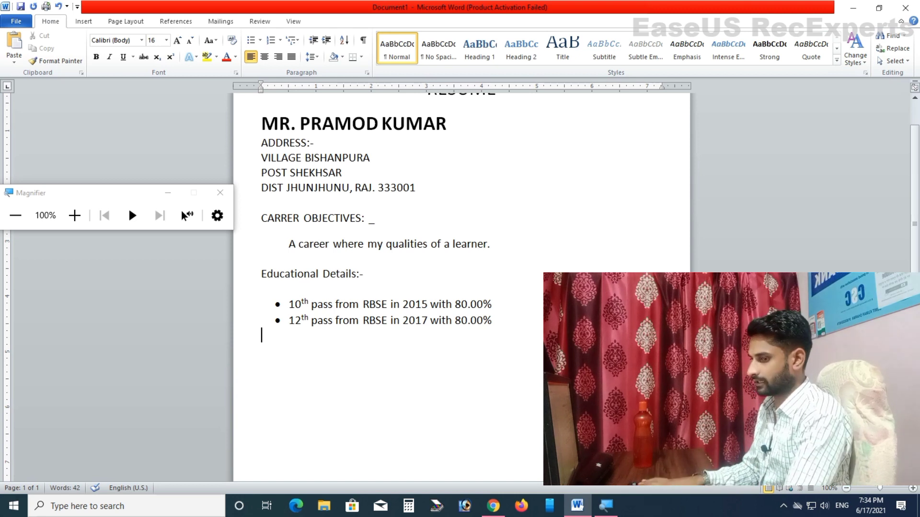
{"action": "type", "text": "Strength"}
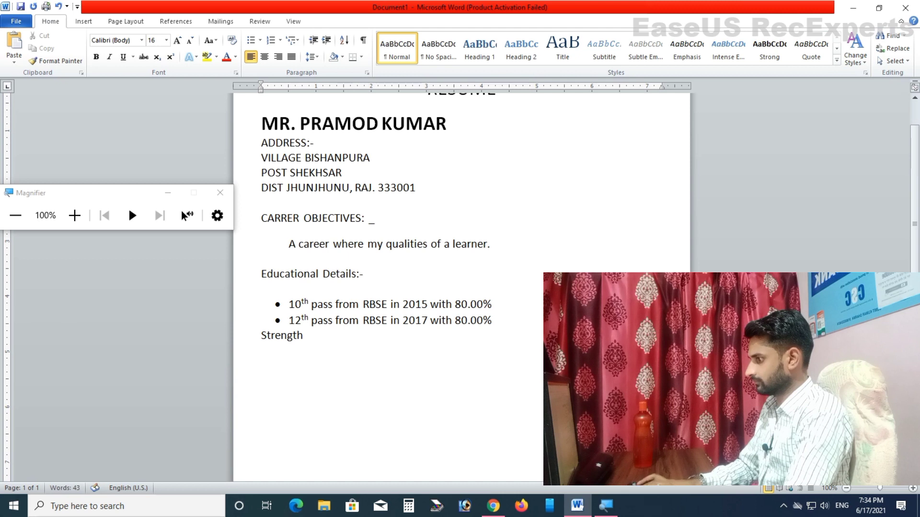
{"action": "key", "text": "Home"}
{"action": "key", "text": "Return"}
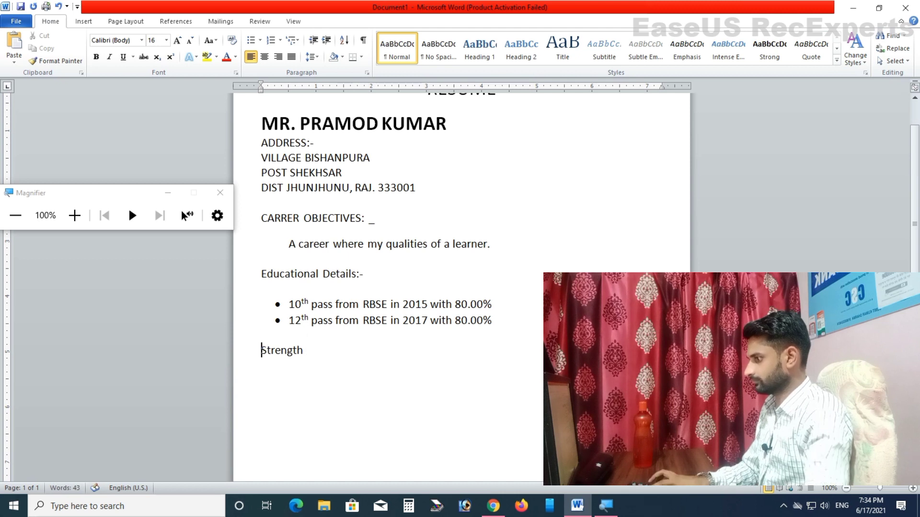
{"action": "key", "text": "End"}
{"action": "key", "text": "shift+Home"}
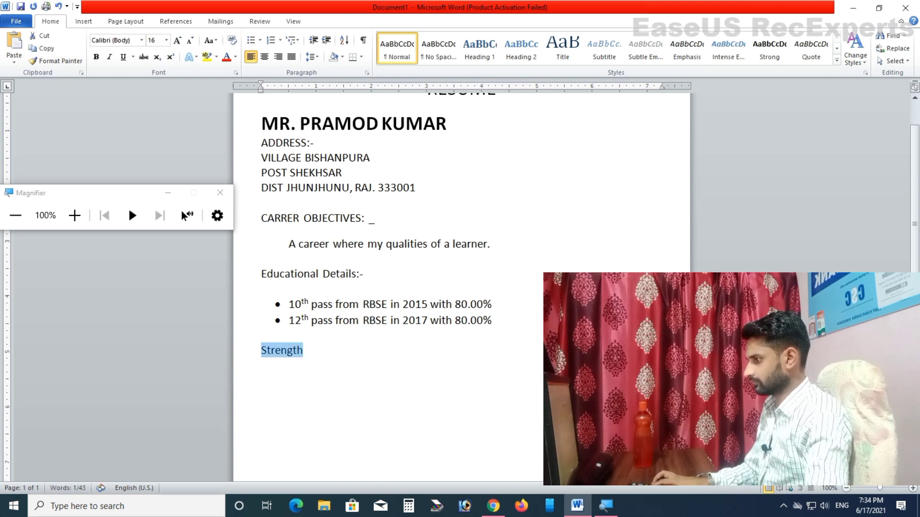
{"action": "key", "text": "End"}
{"action": "type", "text": ":-"}
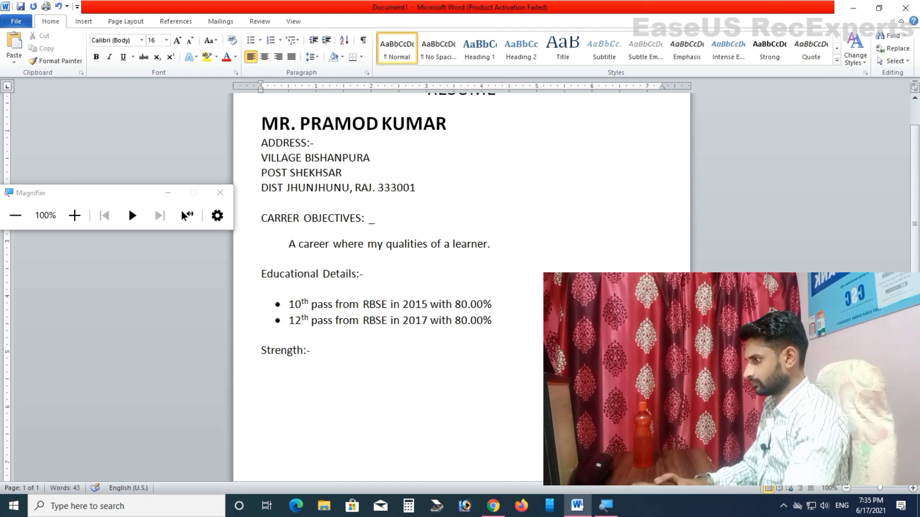
Step: Bullet 'Believe in myself and hard working' and 'Positive attitude', then end the list
{"action": "left_click", "coordinate": [249, 40]}
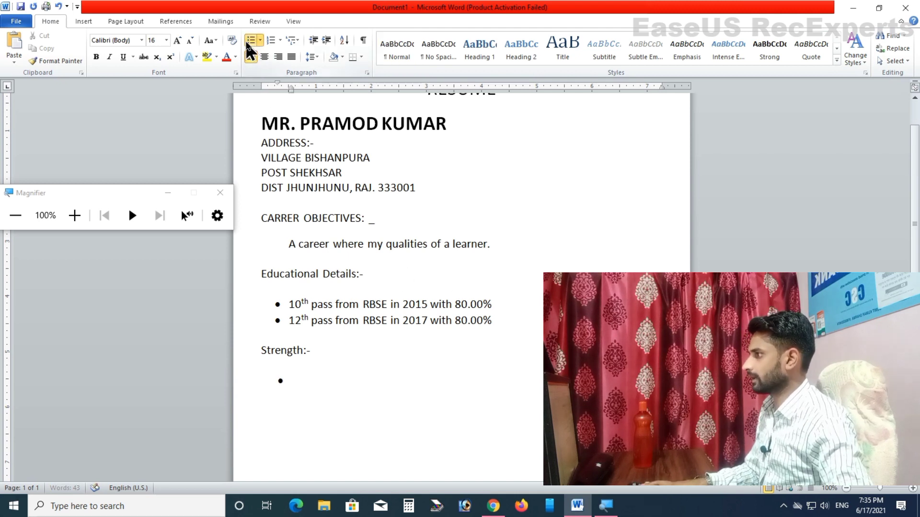
{"action": "type", "text": "Bel"}
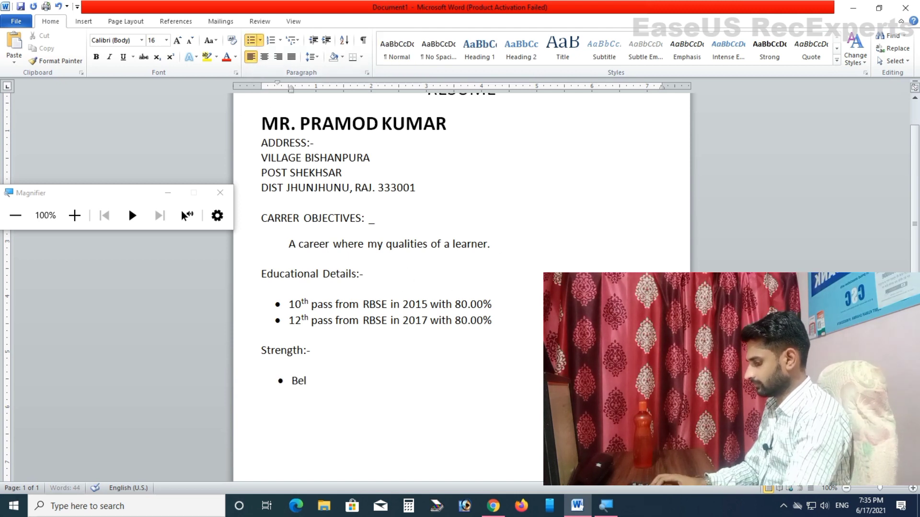
{"action": "type", "text": "ieve in "}
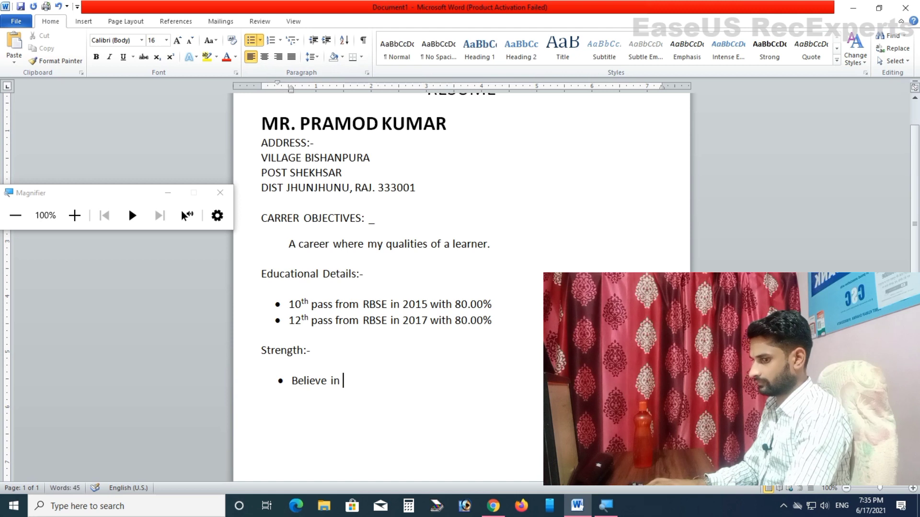
{"action": "type", "text": "myself "}
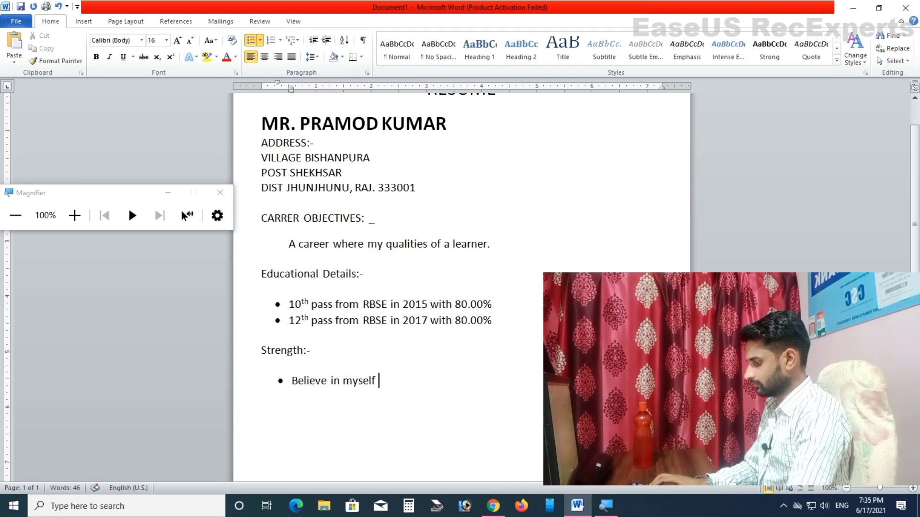
{"action": "type", "text": "and hard worki"}
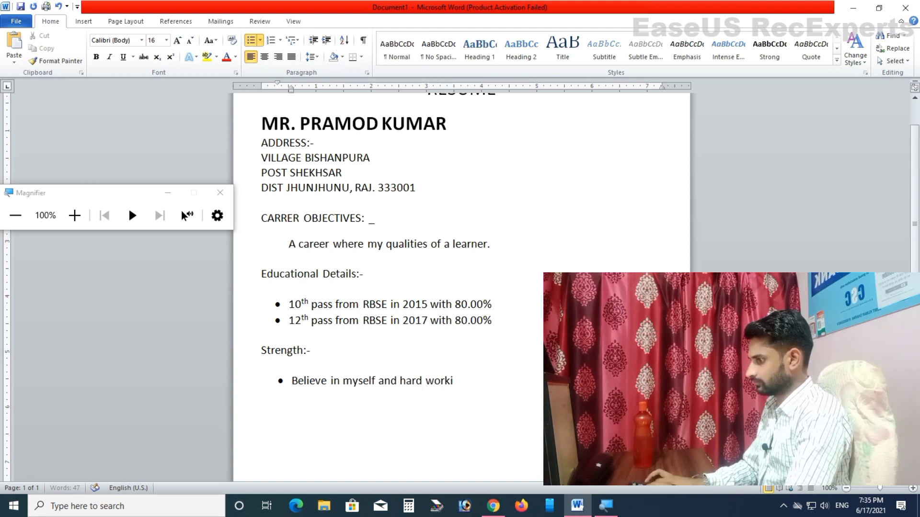
{"action": "type", "text": "ng"}
{"action": "key", "text": "Return"}
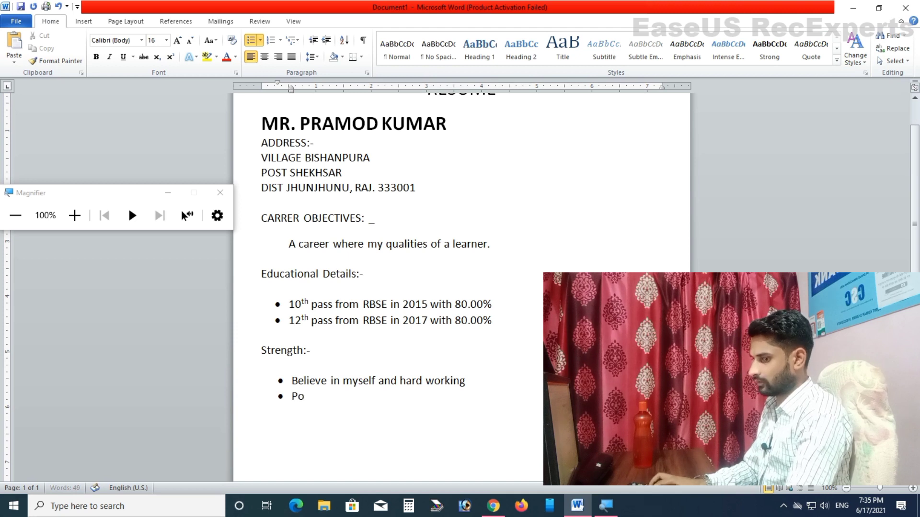
{"action": "type", "text": "Positive attitude"}
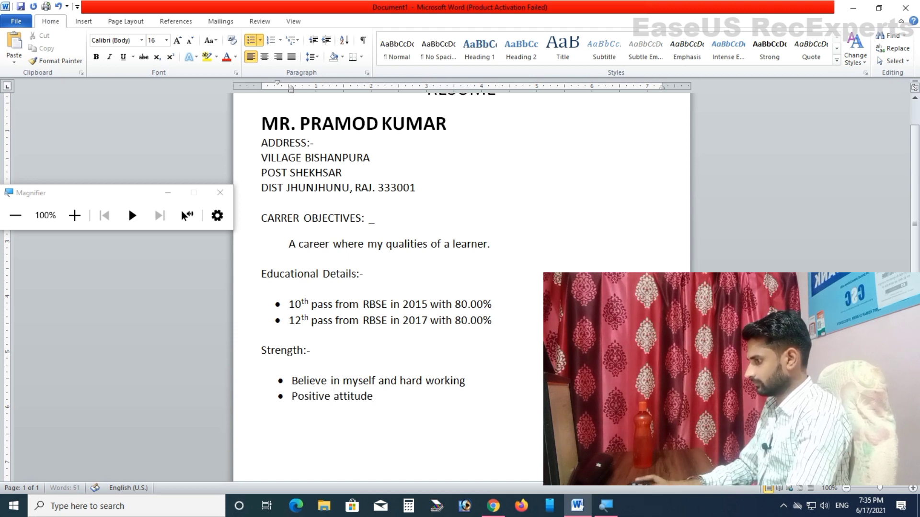
{"action": "key", "text": "Return"}
{"action": "key", "text": "Return"}
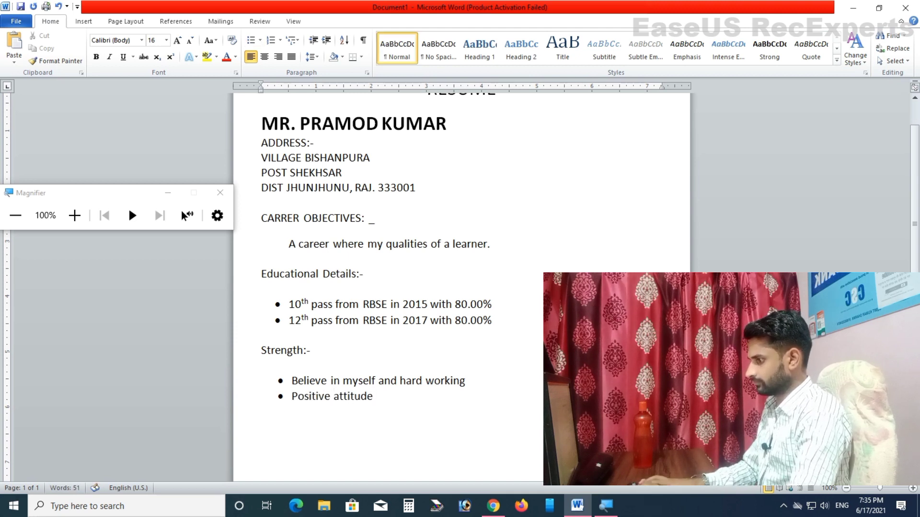
Step: Add the 'Personal Detail' heading with a blank line above and an 'F Name:-' line with the father's name
{"action": "scroll", "coordinate": [603, 219], "scroll_direction": "down", "scroll_amount": 2}
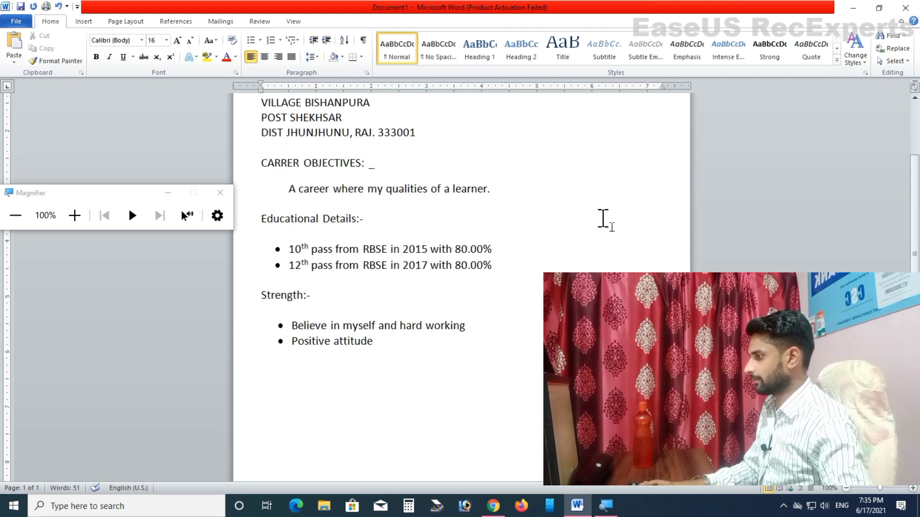
{"action": "type", "text": "Personal Details:-"}
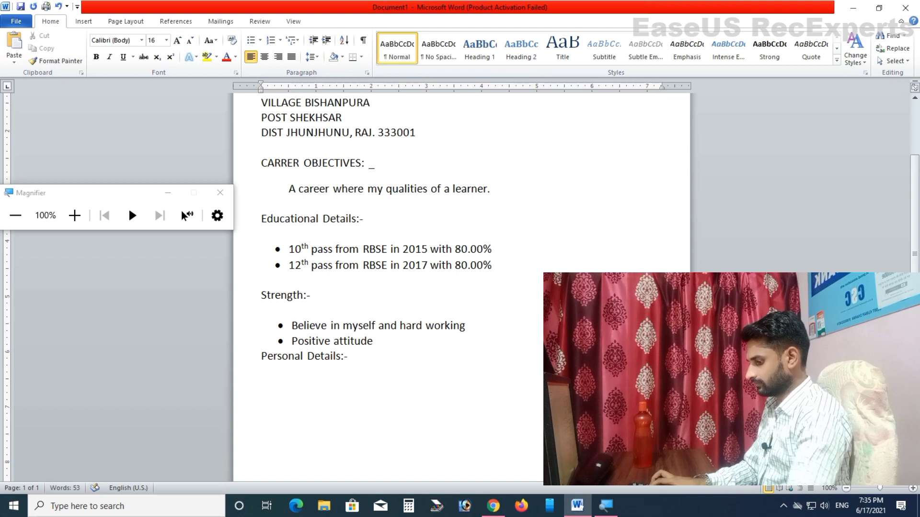
{"action": "key", "text": "Return"}
{"action": "key", "text": "Down"}
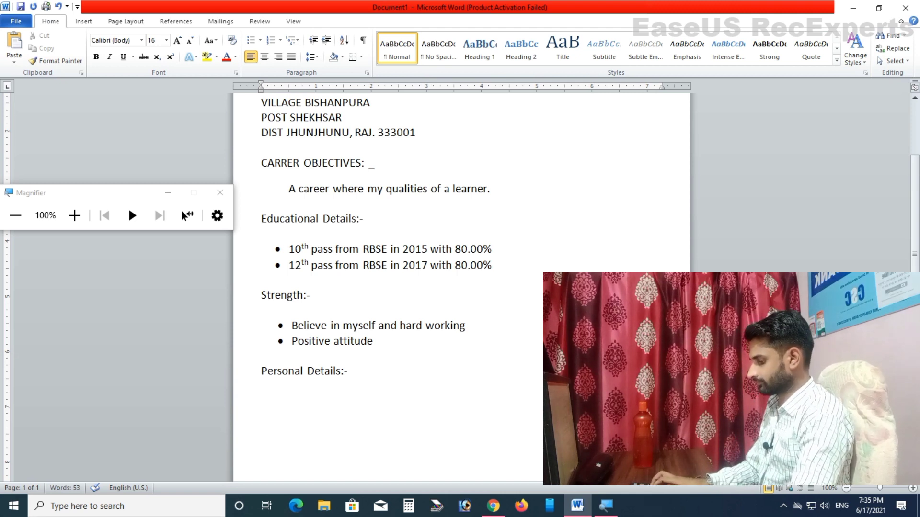
{"action": "type", "text": "F Name"}
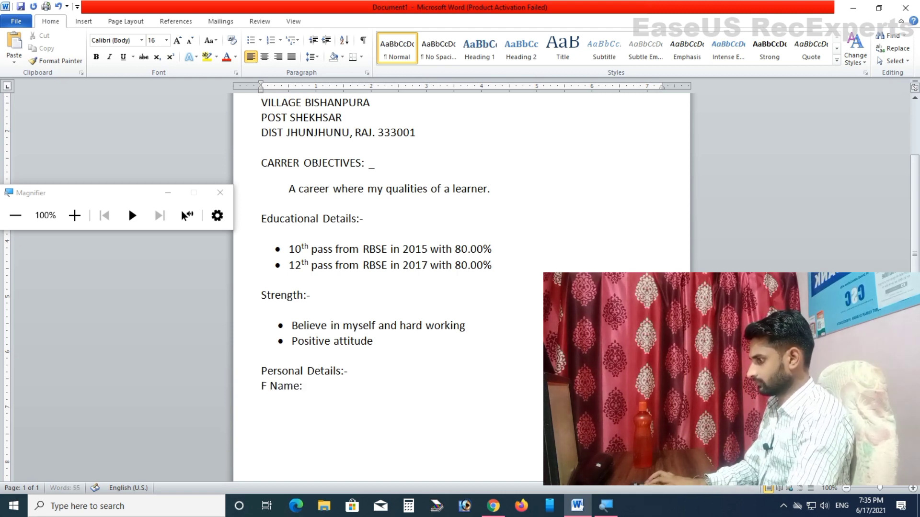
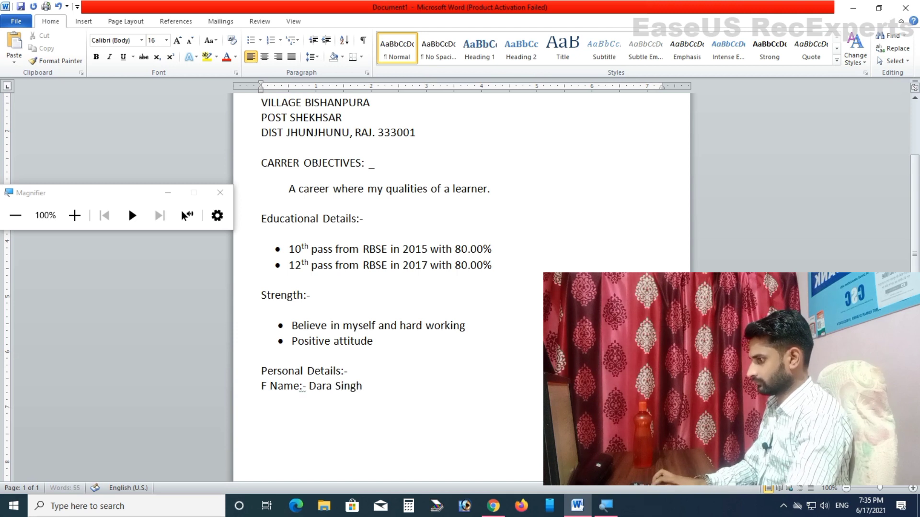
Step: Add lines for the mother's name, date of birth and 'Gender:- Male'
{"action": "key", "text": "Return"}
{"action": "type", "text": "Mother"}
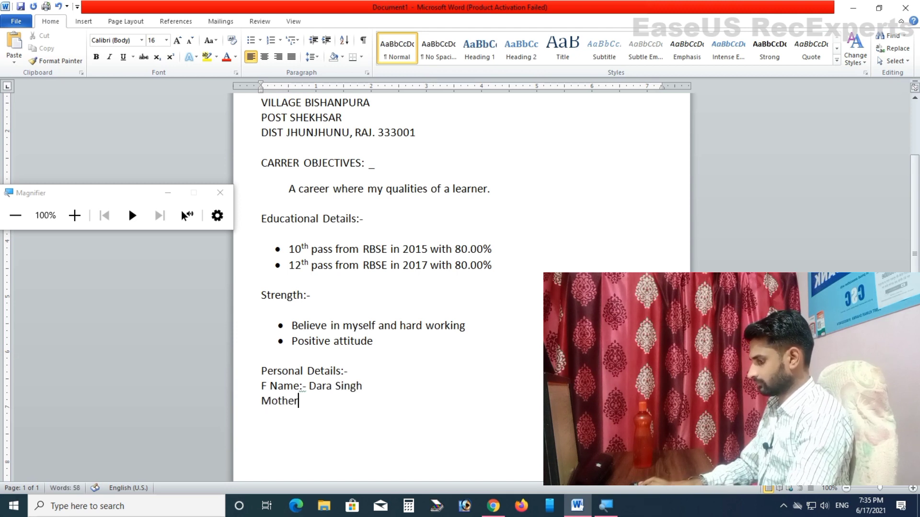
{"action": "type", "text": "'s NAme"}
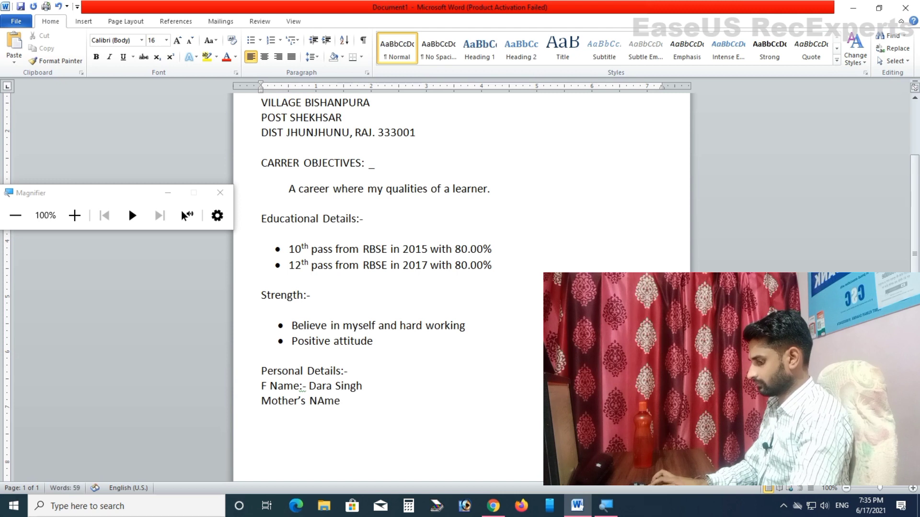
{"action": "type", "text": ":- "}
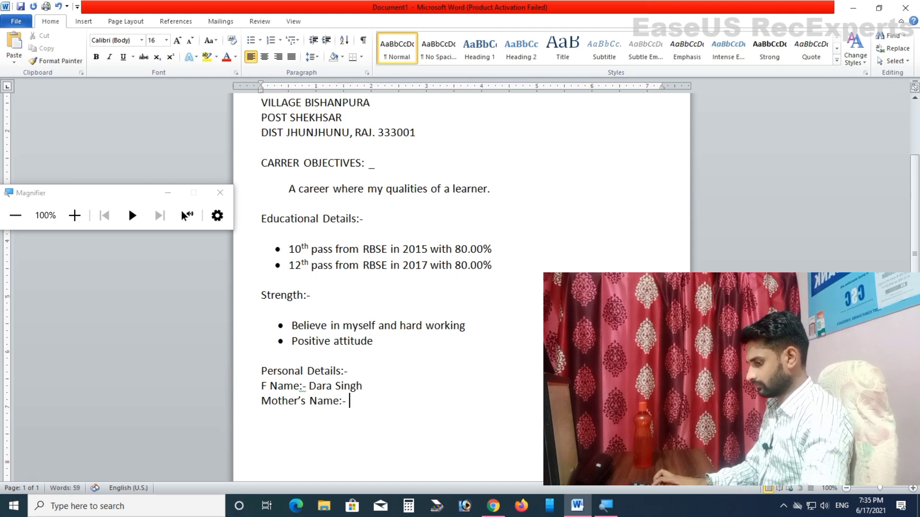
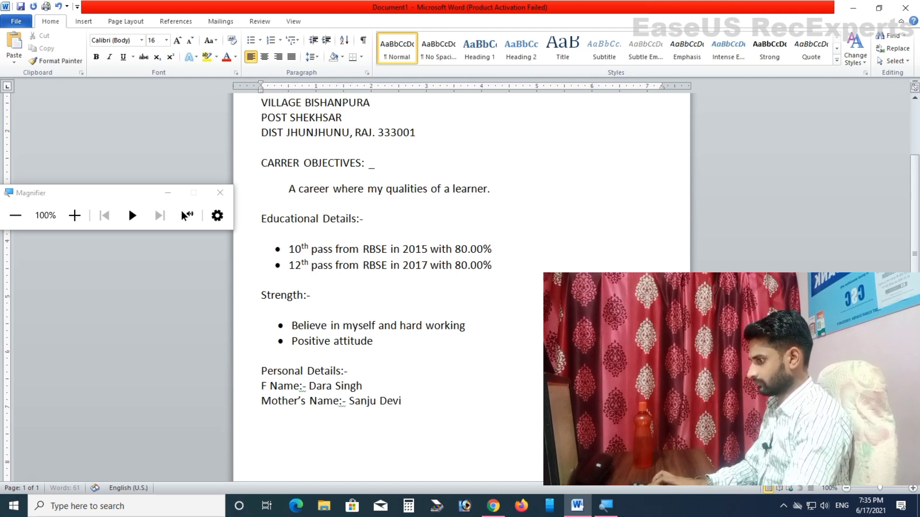
{"action": "key", "text": "Return"}
{"action": "type", "text": "DOB"}
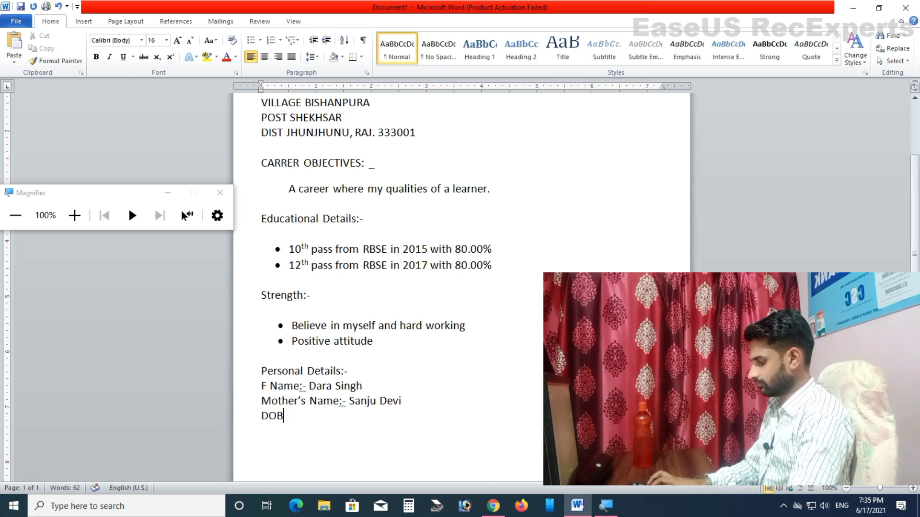
{"action": "type", "text": ":- "}
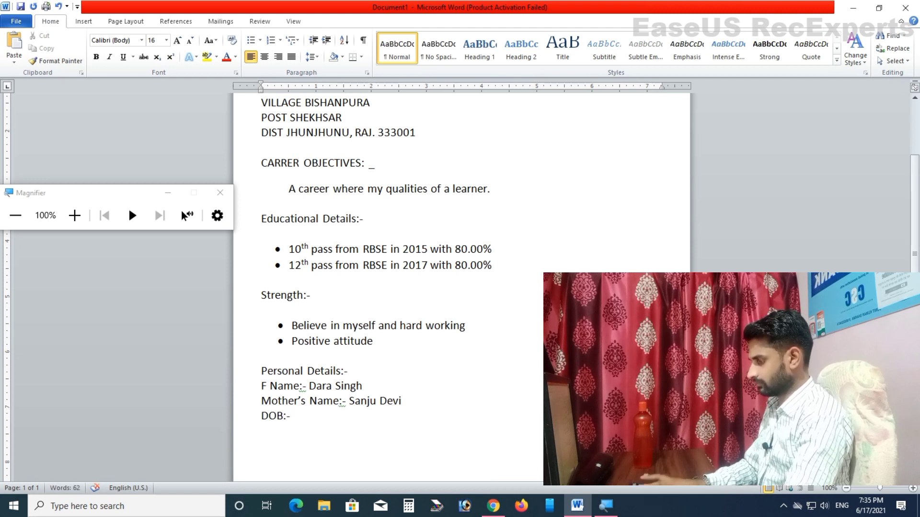
{"action": "type", "text": "01/01/2000"}
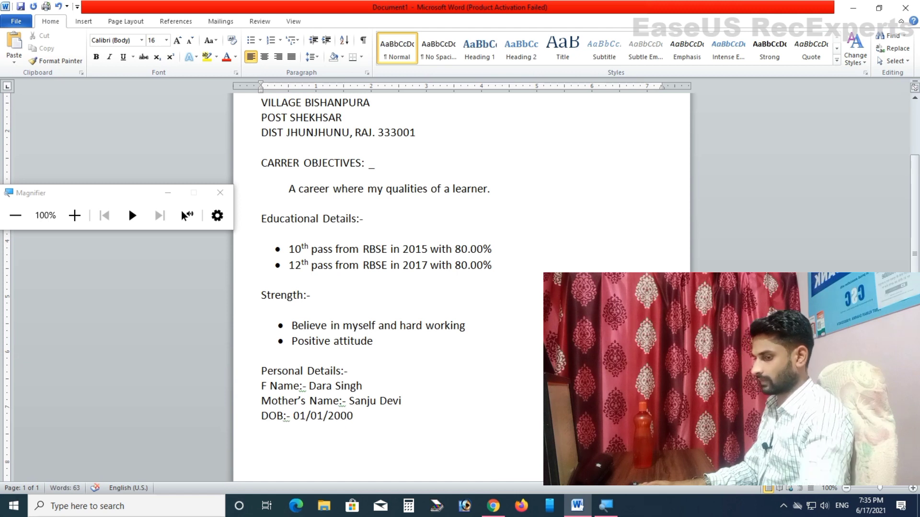
{"action": "key", "text": "Return"}
{"action": "type", "text": "M"}
{"action": "key", "text": "BackSpace"}
{"action": "type", "text": "Gender"}
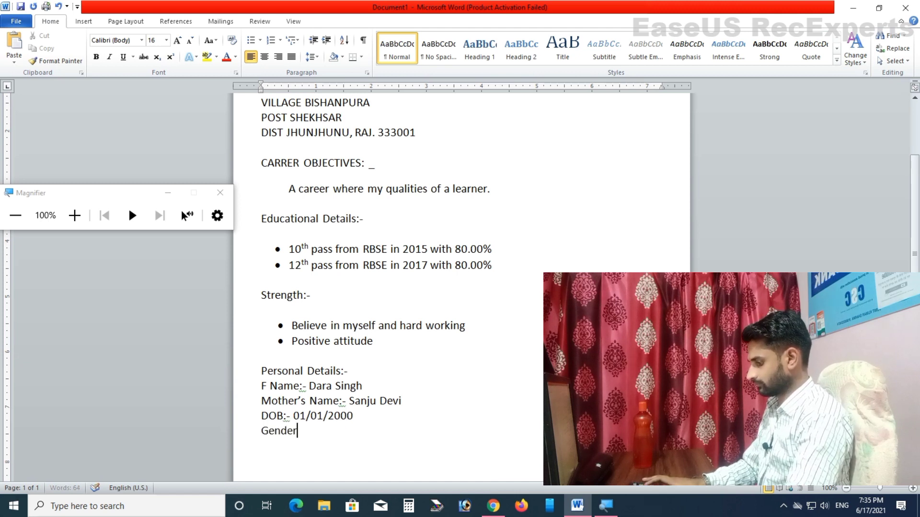
{"action": "type", "text": ":- Male"}
{"action": "key", "text": "Return"}
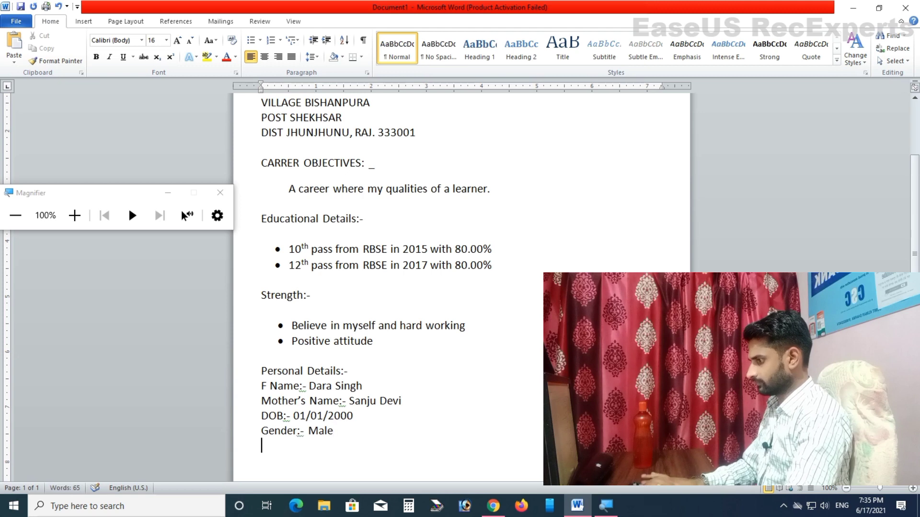
Step: Add a 'Language:- Hindi & English' line, fixing the misspellings along the way
{"action": "scroll", "coordinate": [531, 302], "scroll_direction": "down", "scroll_amount": 3}
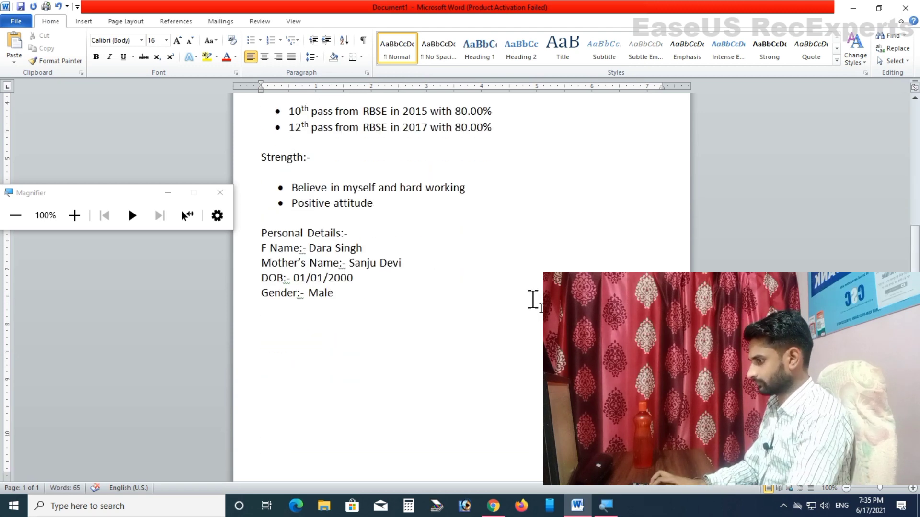
{"action": "type", "text": "Langugae"}
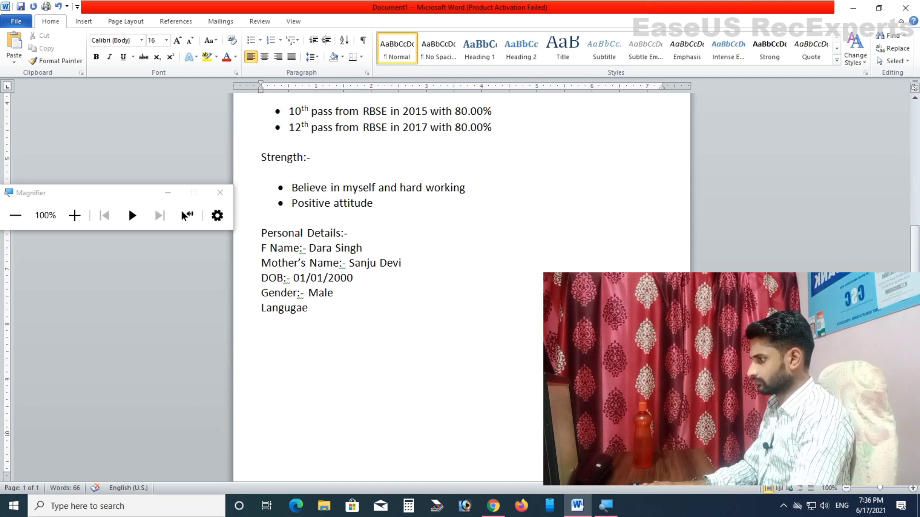
{"action": "key", "text": "Left"}
{"action": "key", "text": "Left"}
{"action": "key", "text": "Menu"}
{"action": "key", "text": "Down"}
{"action": "key", "text": "Down"}
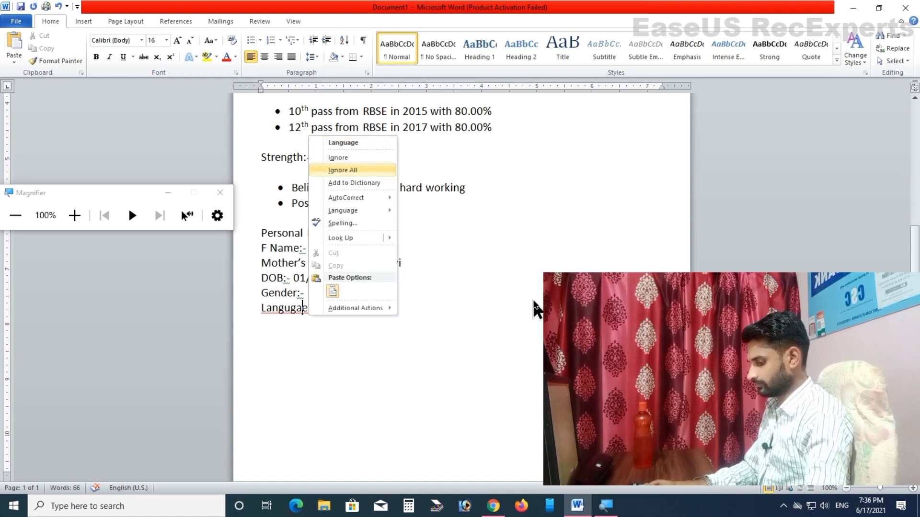
{"action": "key", "text": "Up"}
{"action": "key", "text": "Up"}
{"action": "key", "text": "Return"}
{"action": "type", "text": ":-"}
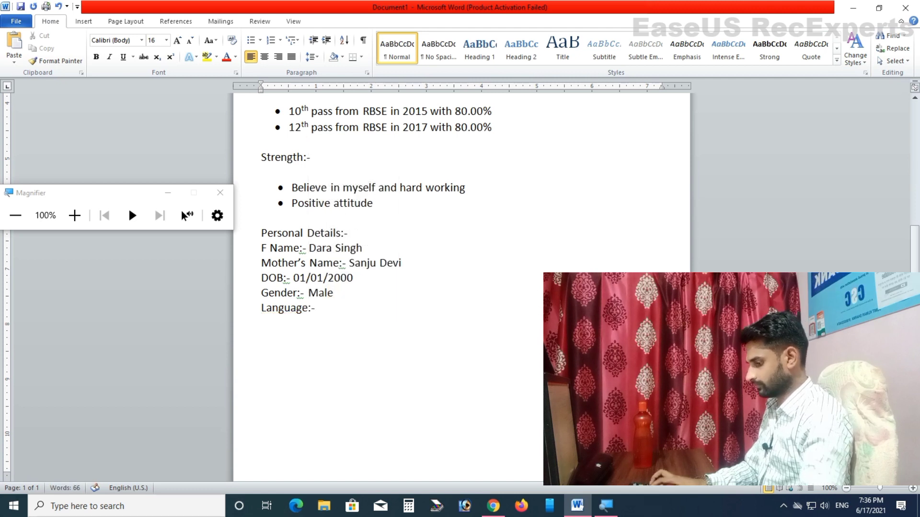
{"action": "type", "text": " Hidni"}
{"action": "key", "text": "BackSpace"}
{"action": "key", "text": "BackSpace"}
{"action": "key", "text": "BackSpace"}
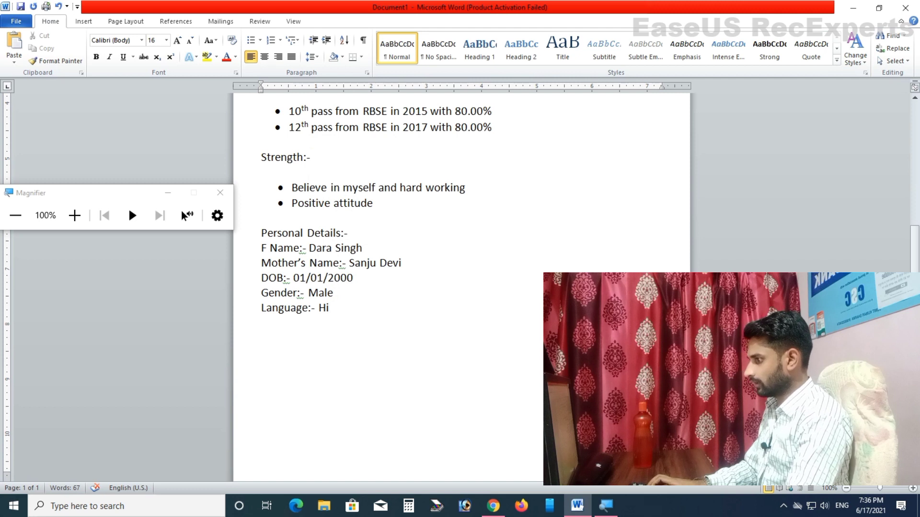
{"action": "type", "text": "d"}
{"action": "key", "text": "BackSpace"}
{"action": "type", "text": "n"}
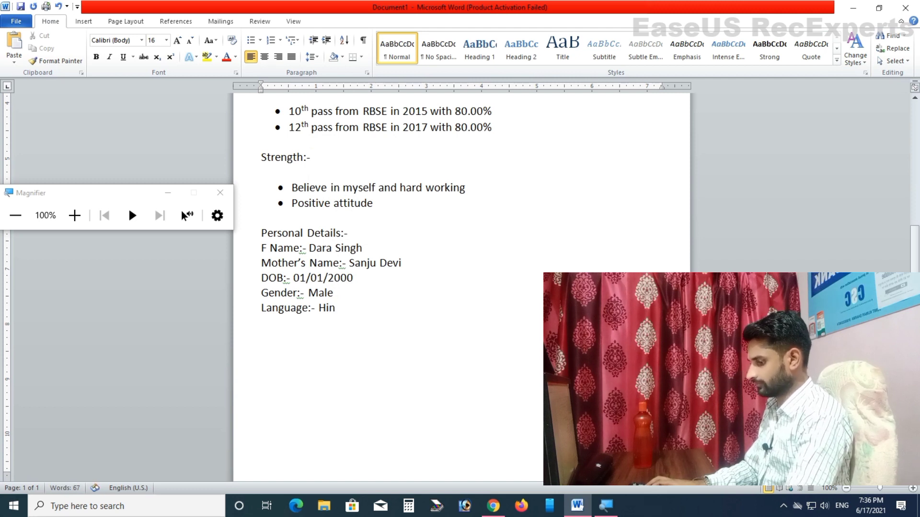
{"action": "type", "text": "di &"}
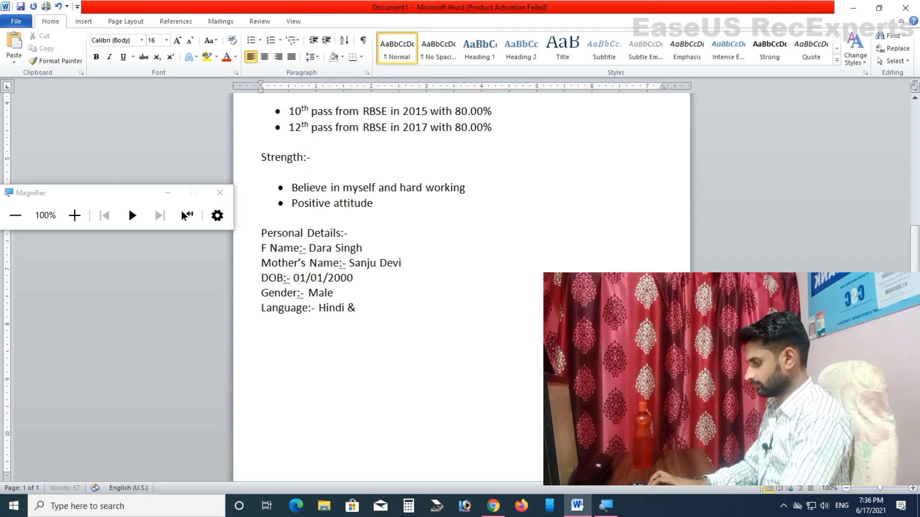
{"action": "type", "text": " English"}
{"action": "key", "text": "Return"}
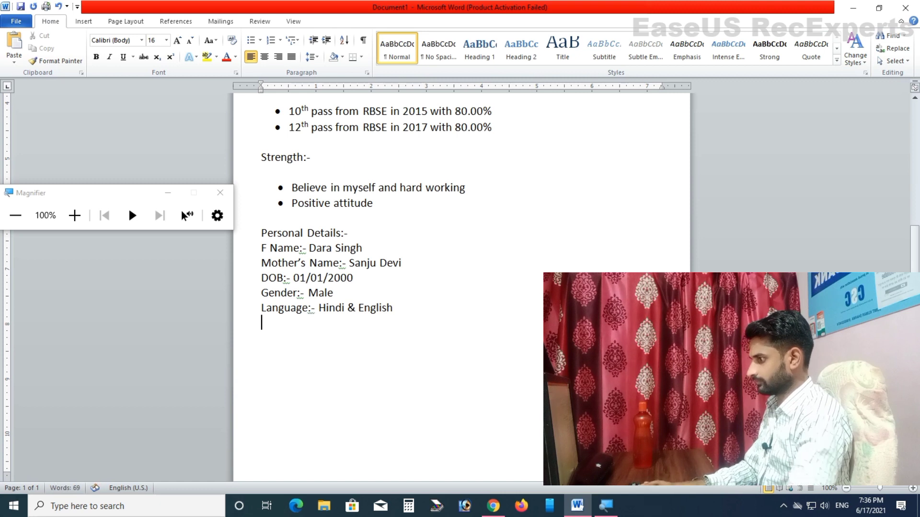
Step: Add 'Nationality:- Indian', 'Religion:- Hindu' and 'Martial Status:- Unmarried' lines
{"action": "type", "text": "Natio"}
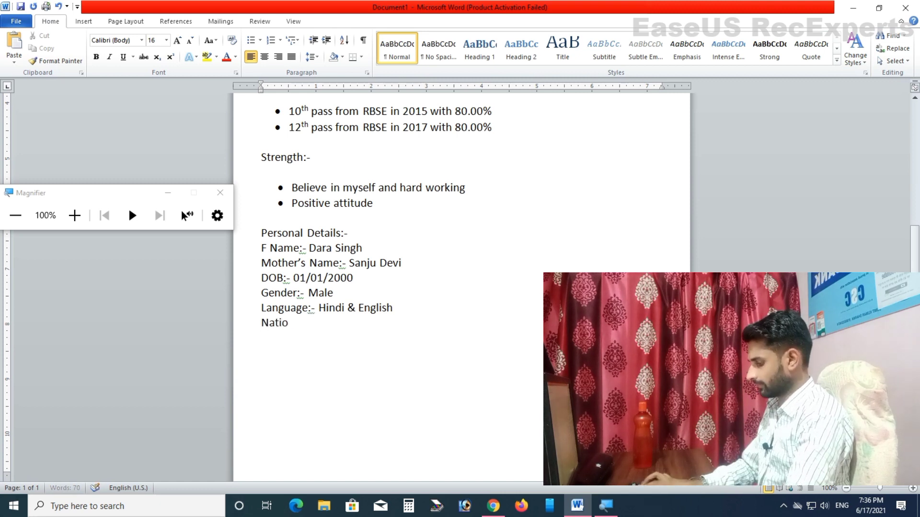
{"action": "type", "text": "nality:"}
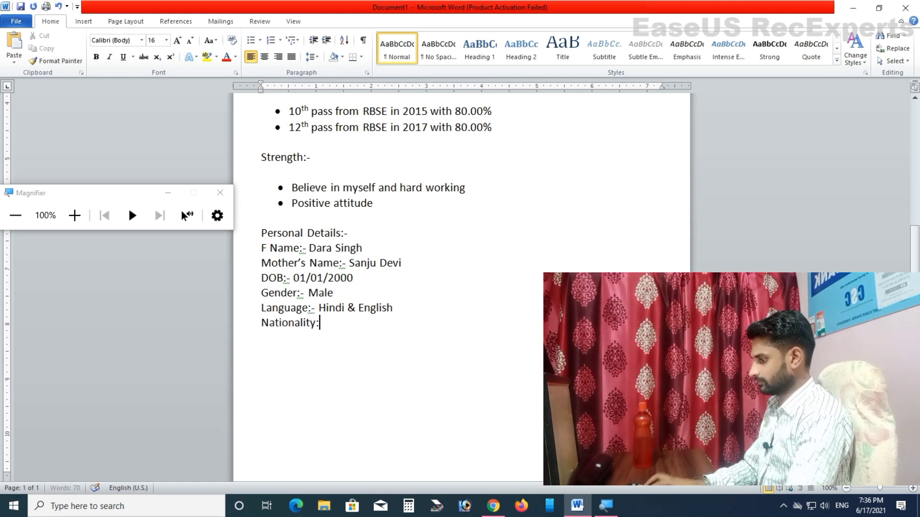
{"action": "type", "text": "- Indian "}
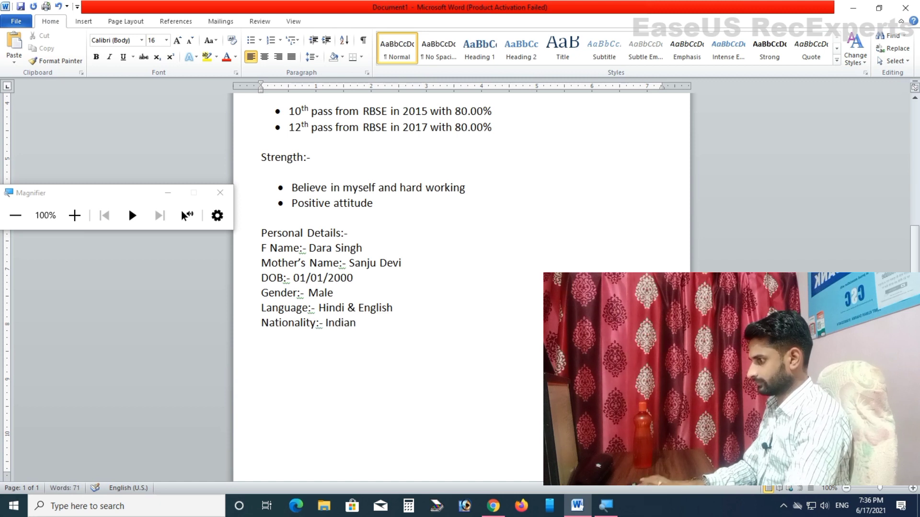
{"action": "type", "text": "Religion"}
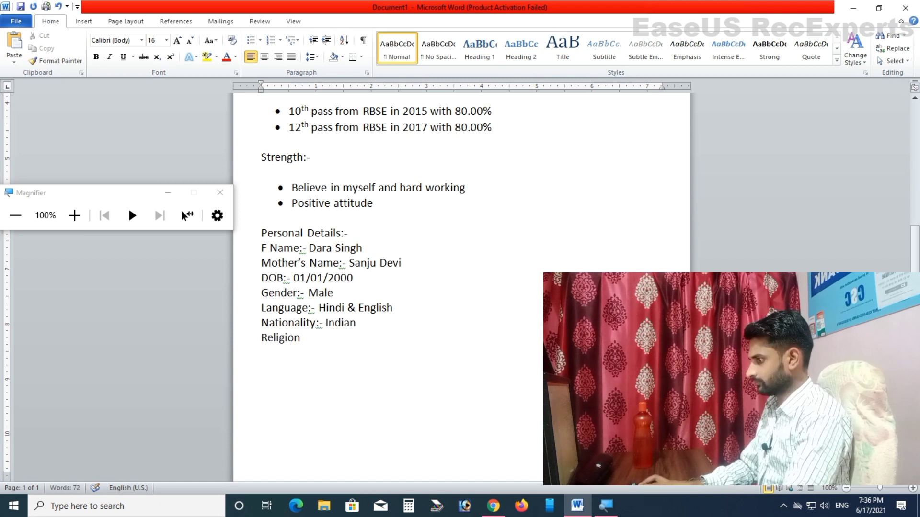
{"action": "type", "text": ":- H"}
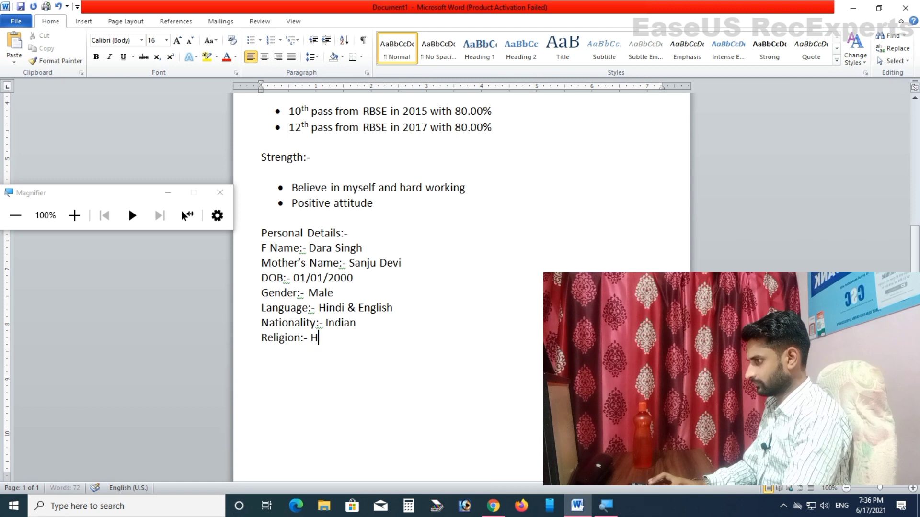
{"action": "type", "text": "indu"}
{"action": "key", "text": "Return"}
{"action": "type", "text": "<"}
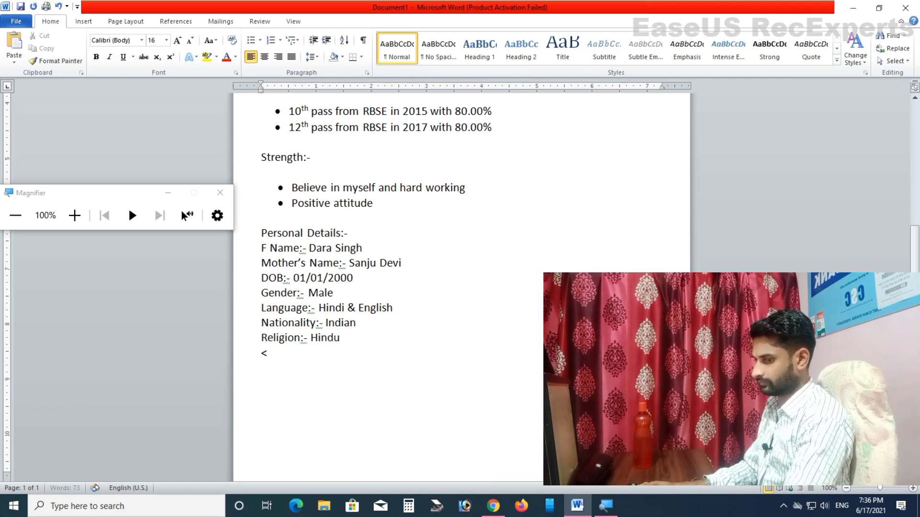
{"action": "key", "text": "BackSpace"}
{"action": "type", "text": "Mart"}
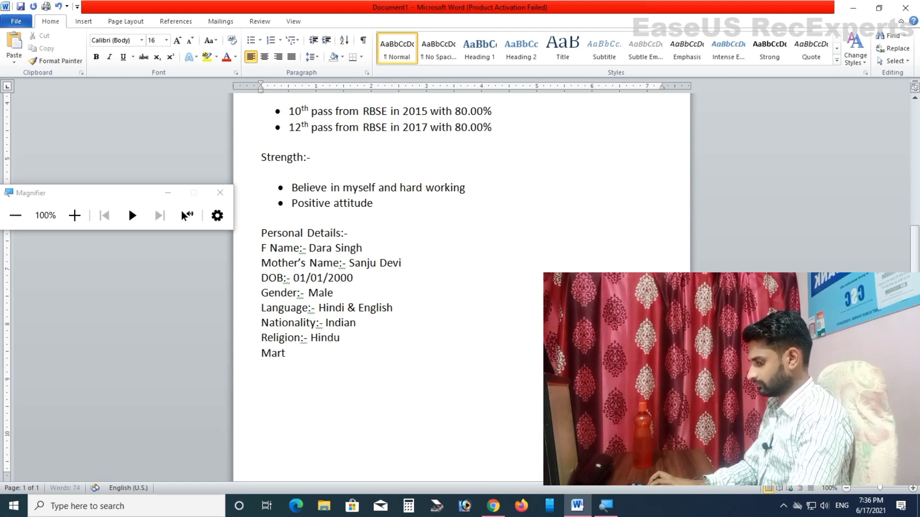
{"action": "type", "text": "ial Stau"}
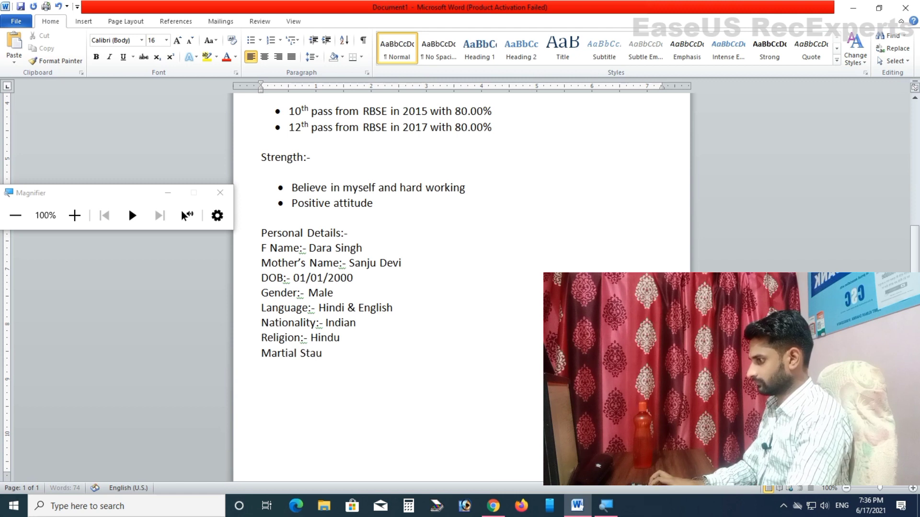
{"action": "key", "text": "BackSpace"}
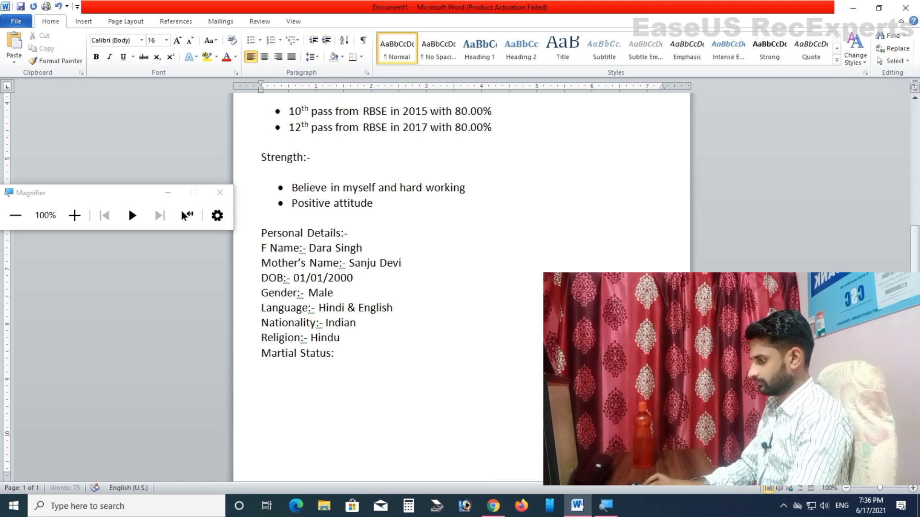
{"action": "type", "text": "- Mar"}
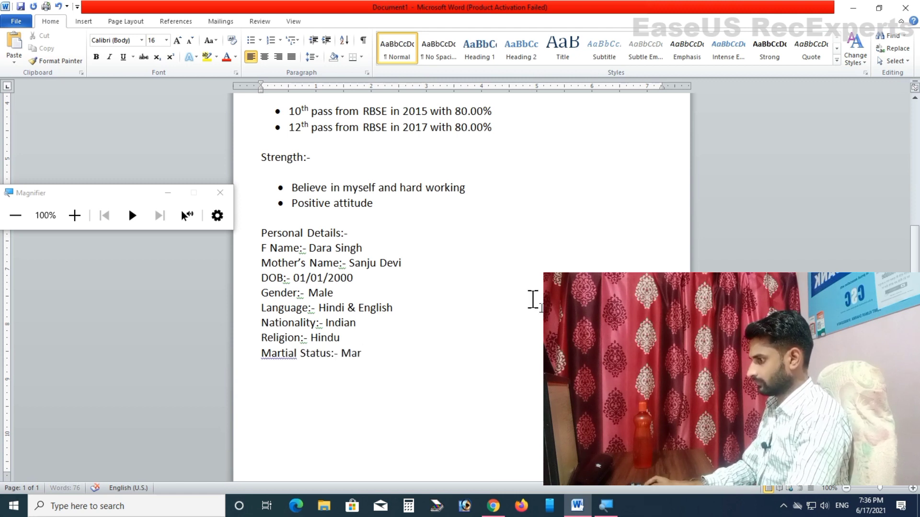
{"action": "key", "text": "ctrl+shift+Left"}
{"action": "type", "text": "Unmarried"}
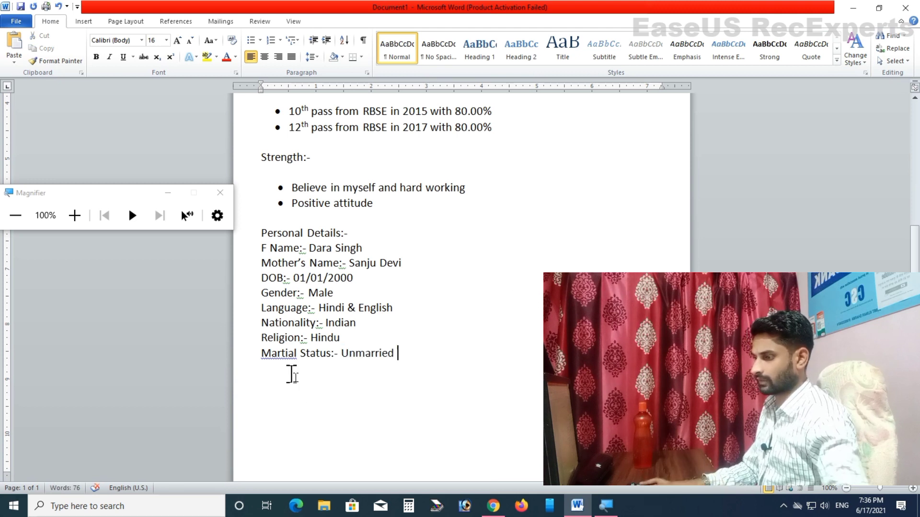
{"action": "right_click", "coordinate": [281, 354]}
Step: Choose the 'Marital' spelling suggestion so the line reads 'Marital Status:- Unmarried'
{"action": "left_click", "coordinate": [330, 200]}
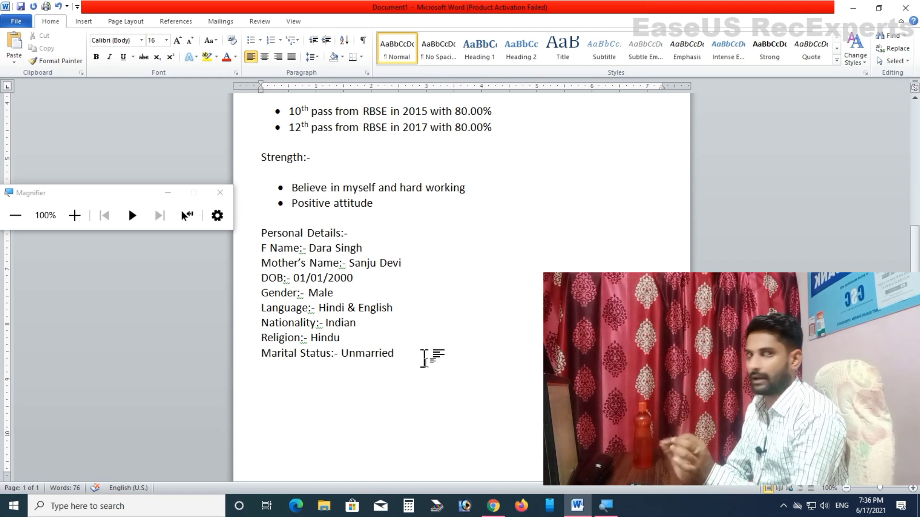
Step: Tab-align the ':-' values of the F Name, Mother's Name, DOB and Gender lines
{"action": "key", "text": "Tab"}
{"action": "key", "text": "Tab"}
{"action": "key", "text": "Tab"}
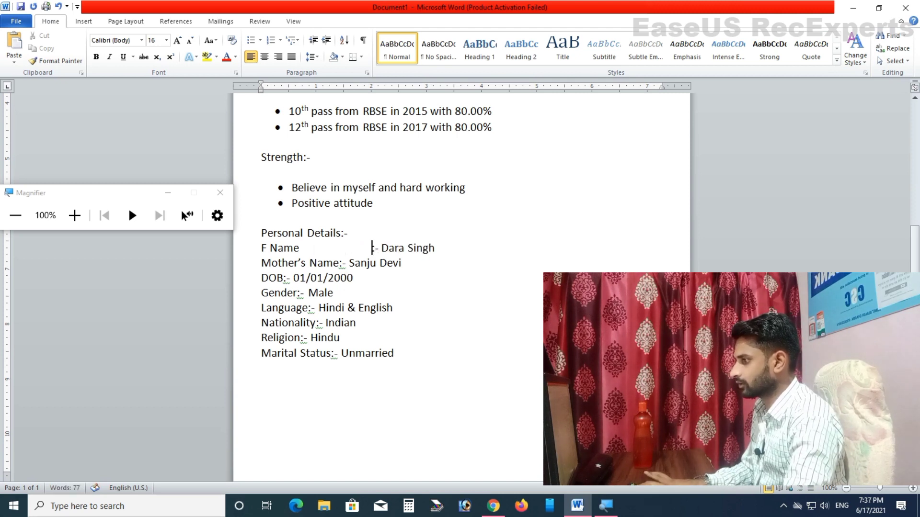
{"action": "key", "text": "Left"}
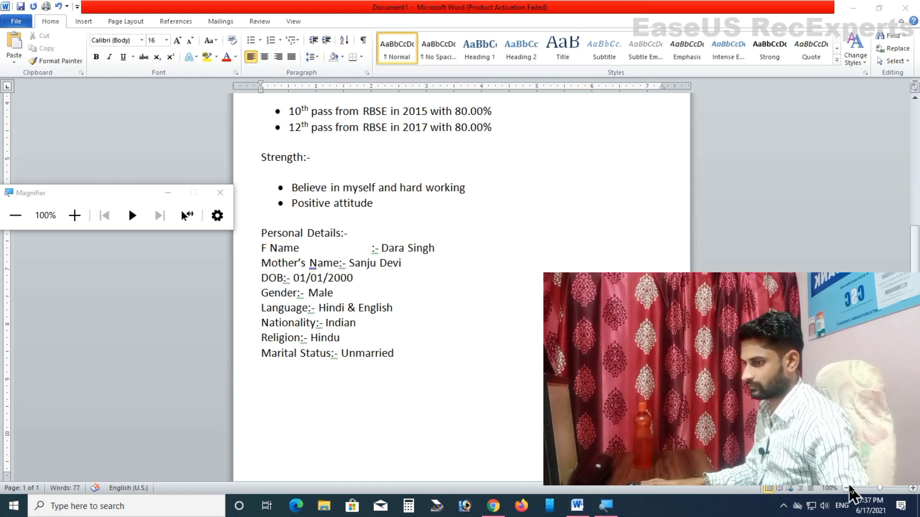
{"action": "left_click", "coordinate": [341, 262]}
{"action": "key", "text": "Tab"}
{"action": "key", "text": "Tab"}
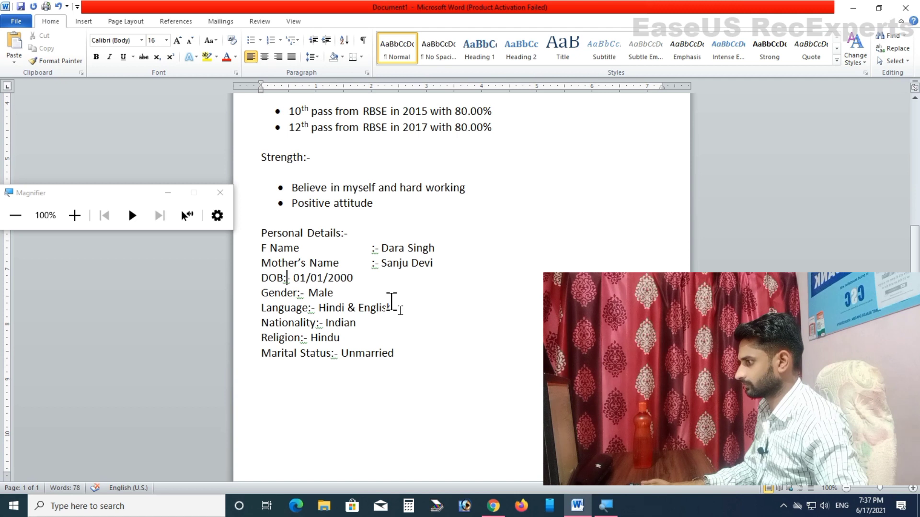
{"action": "key", "text": "Tab"}
{"action": "key", "text": "Tab"}
{"action": "key", "text": "Tab"}
{"action": "key", "text": "Tab"}
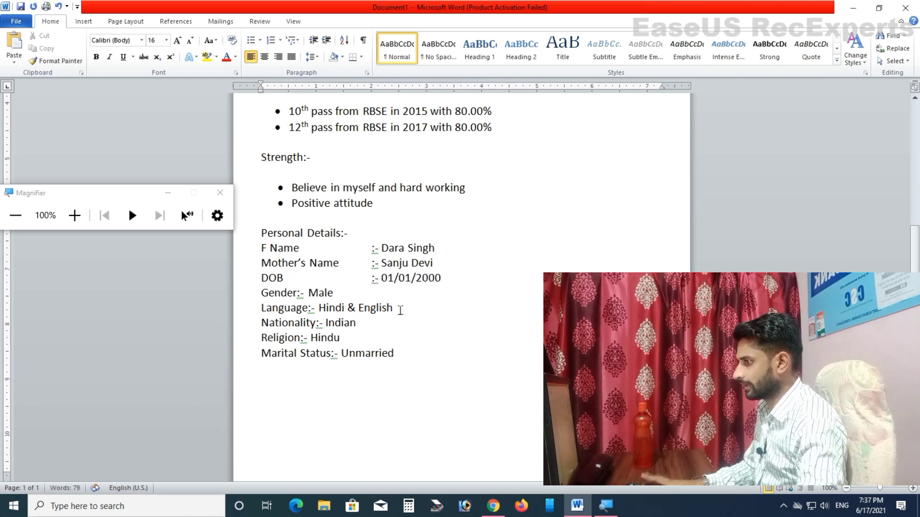
{"action": "key", "text": "Down"}
{"action": "key", "text": "ctrl+Left"}
{"action": "key", "text": "ctrl+Left"}
{"action": "key", "text": "Tab"}
{"action": "key", "text": "Tab"}
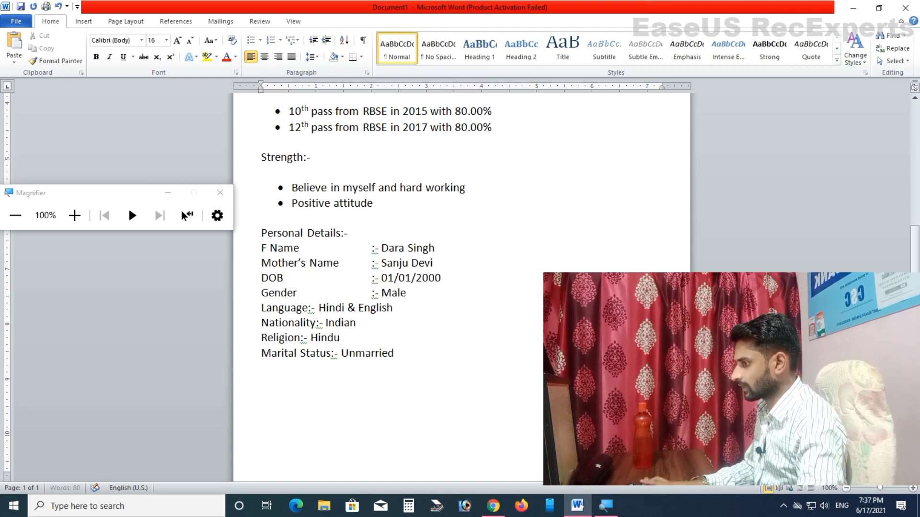
{"action": "key", "text": "Down"}
{"action": "key", "text": "ctrl+Left"}
{"action": "key", "text": "ctrl+Left"}
{"action": "key", "text": "ctrl+Left"}
{"action": "key", "text": "ctrl+Left"}
Step: Tab-align the Language, Nationality, Religion and Marital Status values, then add a blank line below
{"action": "key", "text": "Tab"}
{"action": "key", "text": "Tab"}
{"action": "key", "text": "Tab"}
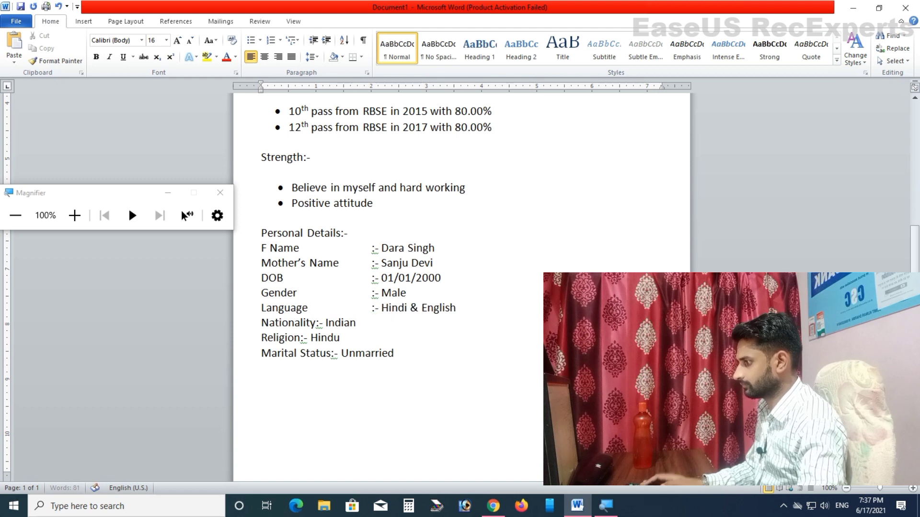
{"action": "key", "text": "Down"}
{"action": "key", "text": "ctrl+Left"}
{"action": "key", "text": "Tab"}
{"action": "key", "text": "Tab"}
{"action": "key", "text": "Down"}
{"action": "key", "text": "ctrl+Left"}
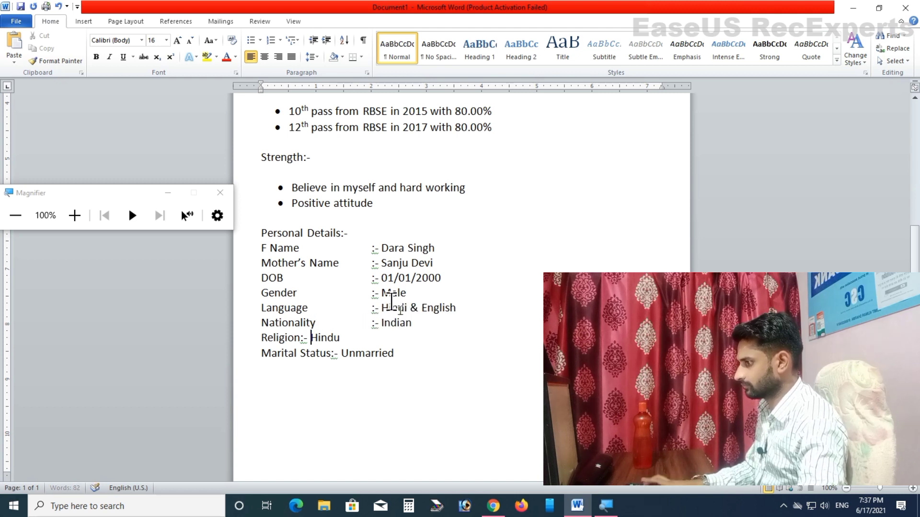
{"action": "key", "text": "Tab"}
{"action": "key", "text": "Tab"}
{"action": "key", "text": "Tab"}
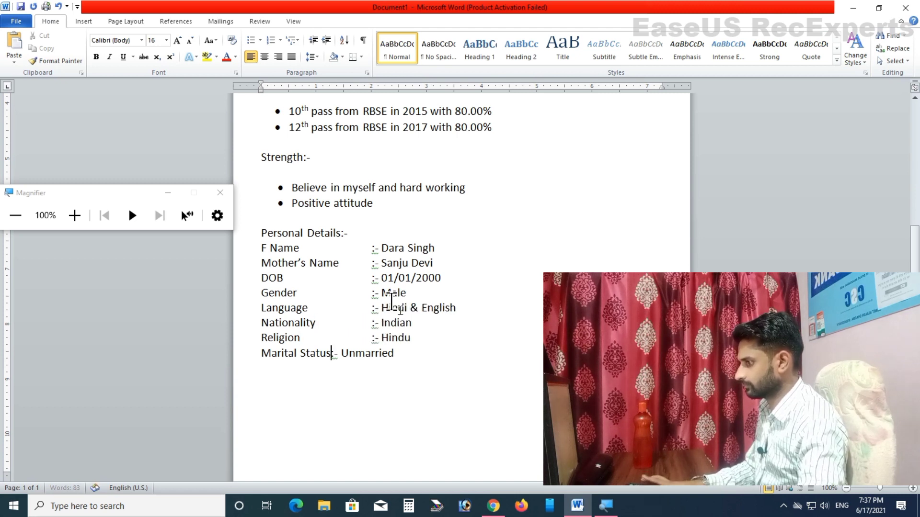
{"action": "key", "text": "Tab"}
{"action": "key", "text": "Tab"}
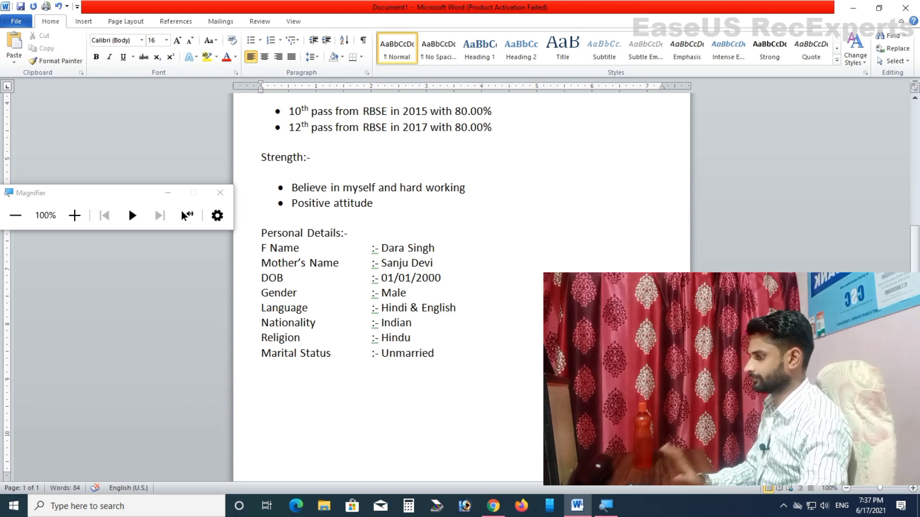
{"action": "left_click", "coordinate": [484, 354]}
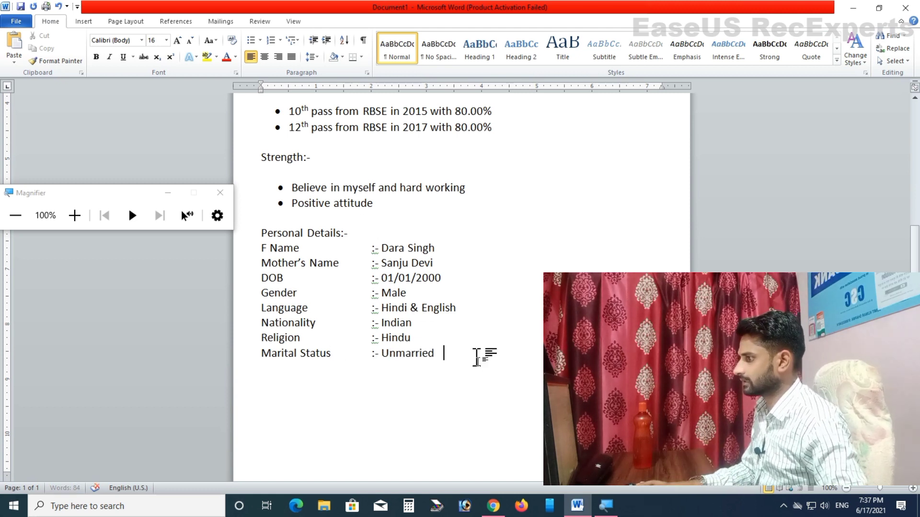
{"action": "key", "text": "Return"}
{"action": "key", "text": "Return"}
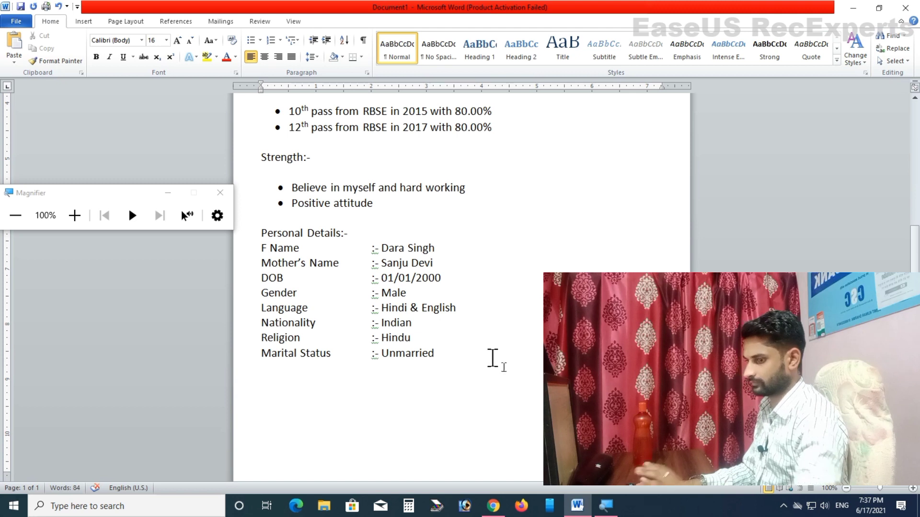
{"action": "scroll", "coordinate": [498, 359], "scroll_direction": "down", "scroll_amount": 1}
Step: Add a 'Declaration' heading followed by the statement 'I hereby declare that all the information given...'
{"action": "type", "text": "Declaration:-"}
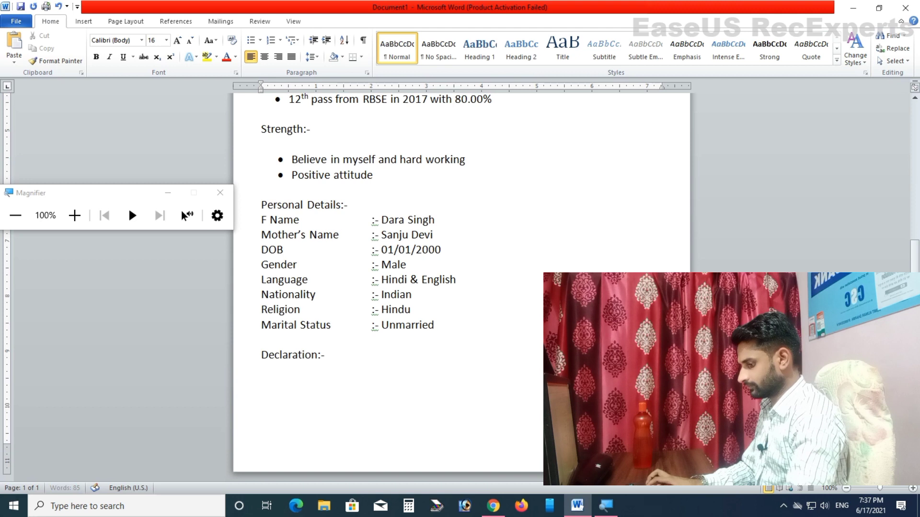
{"action": "key", "text": "Return"}
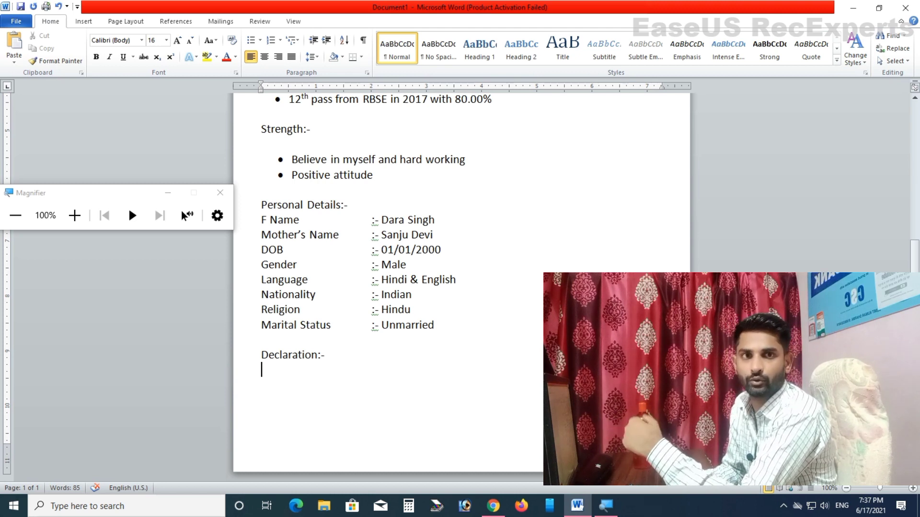
{"action": "key", "text": "Return"}
{"action": "type", "text": "I"}
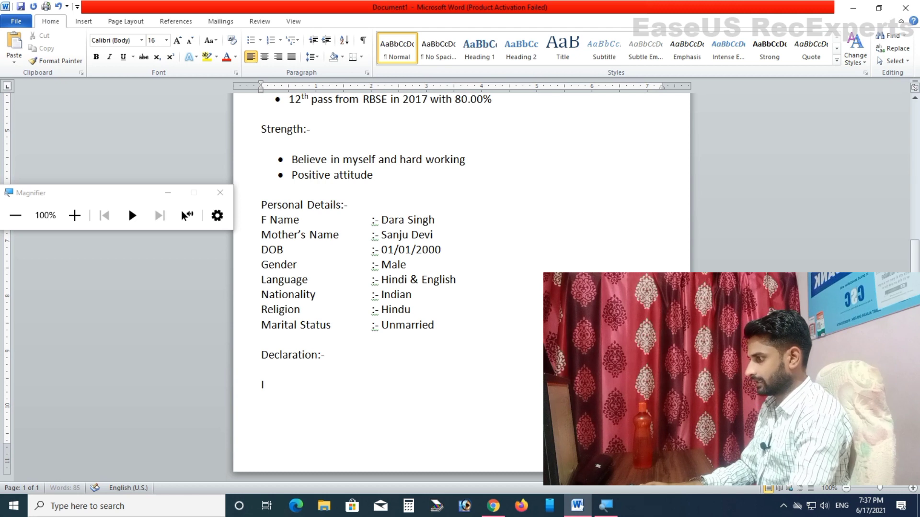
{"action": "type", "text": " hereby de"}
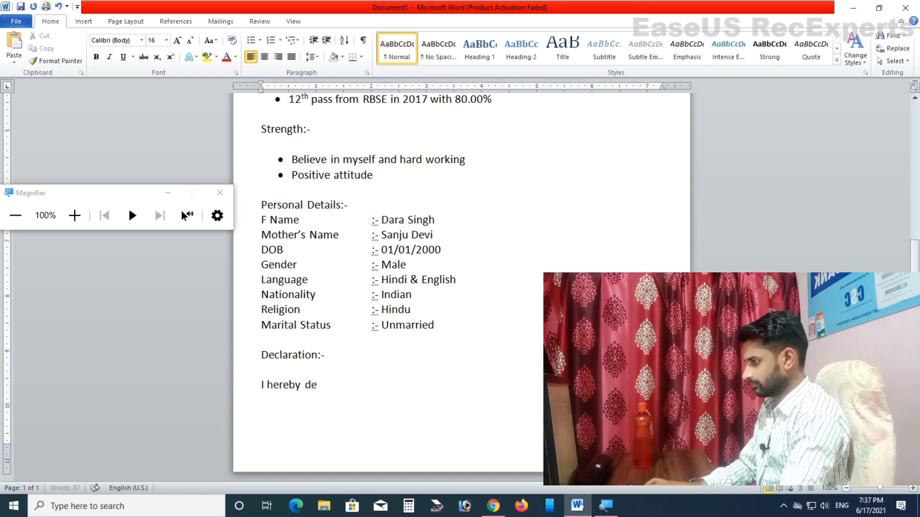
{"action": "type", "text": "clare that all"}
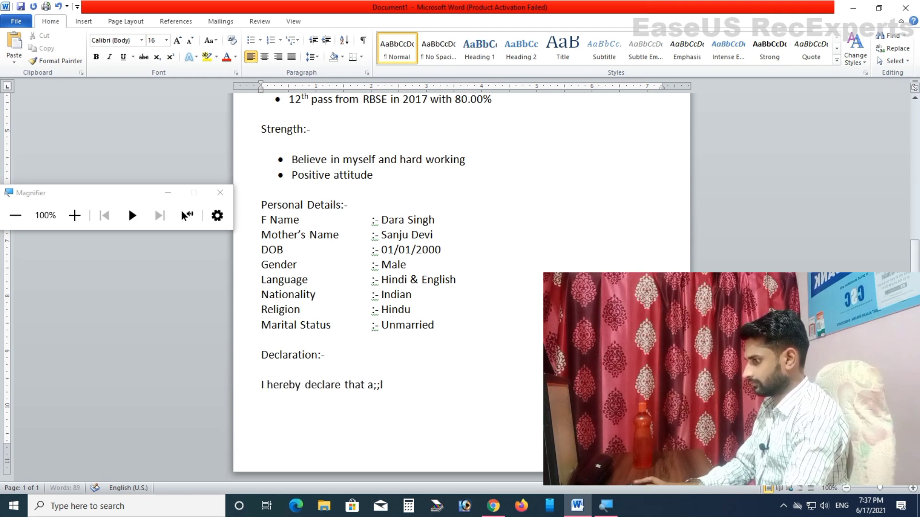
{"action": "type", "text": " the"}
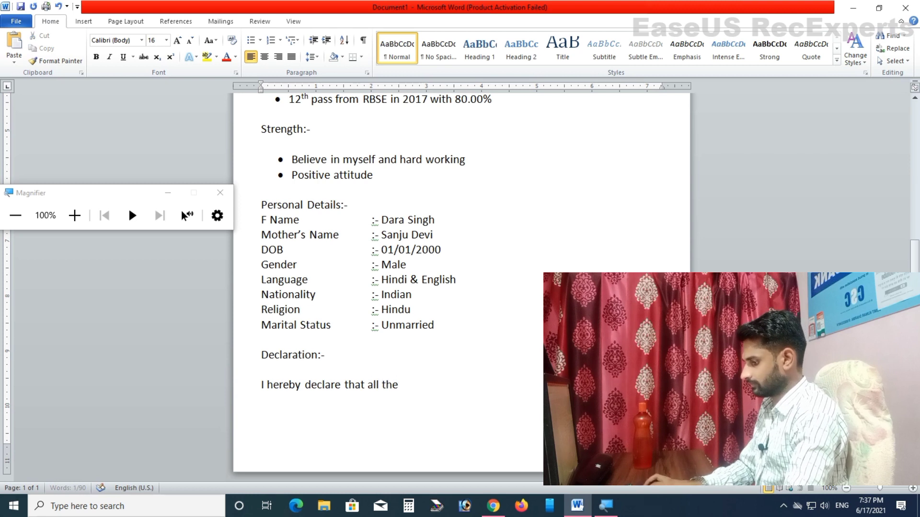
{"action": "type", "text": " information "}
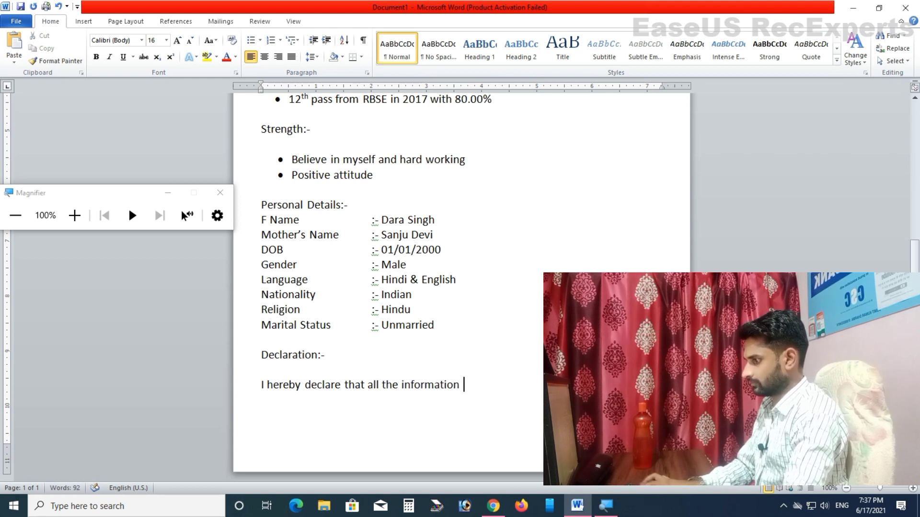
{"action": "type", "text": "in given above is"}
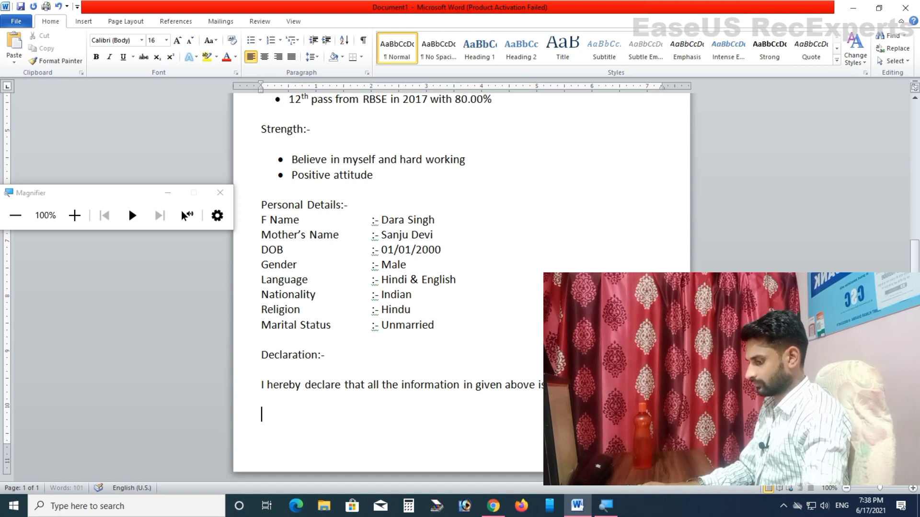
Step: Add the 'Place :-' line and start the applicant's name at the right end of the Date line
{"action": "type", "text": "Place "}
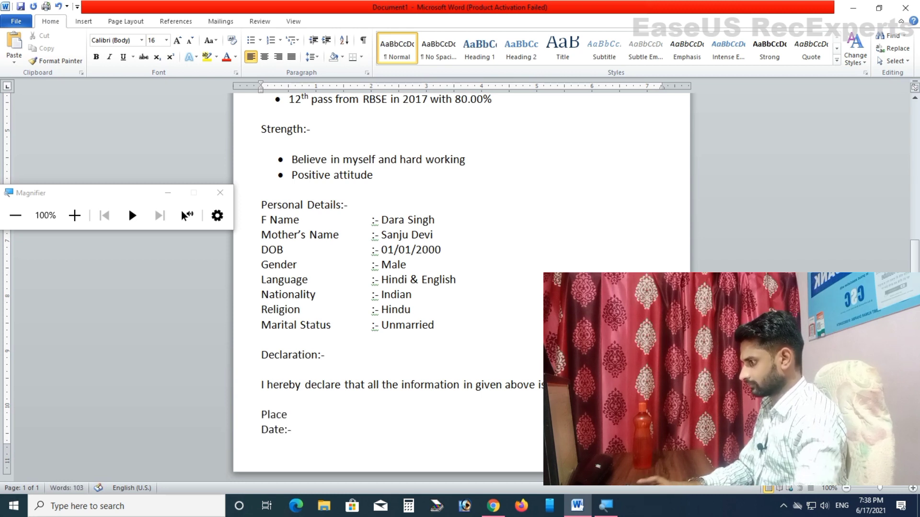
{"action": "type", "text": ":-"}
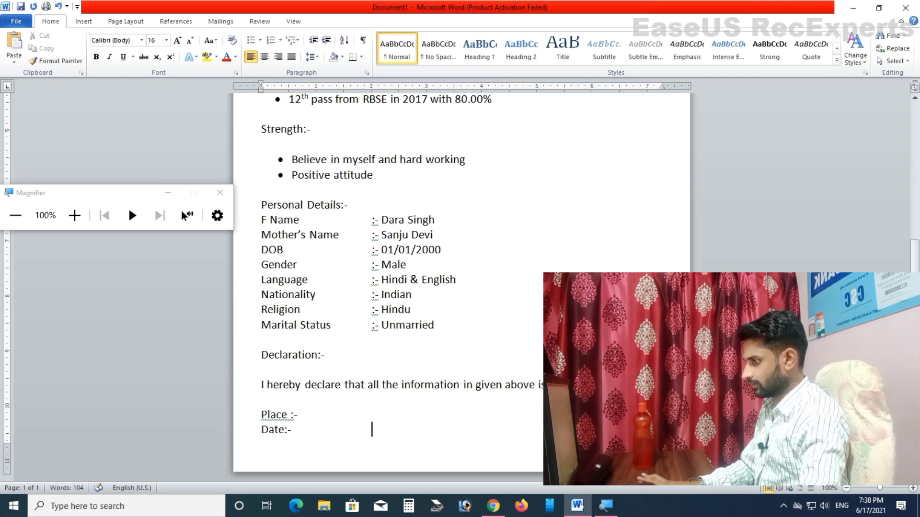
{"action": "key", "text": "Tab"}
{"action": "key", "text": "Tab"}
{"action": "key", "text": "Tab"}
{"action": "key", "text": "Tab"}
{"action": "key", "text": "Tab"}
{"action": "key", "text": "Tab"}
{"action": "key", "text": "Tab"}
{"action": "key", "text": "Tab"}
{"action": "key", "text": "Tab"}
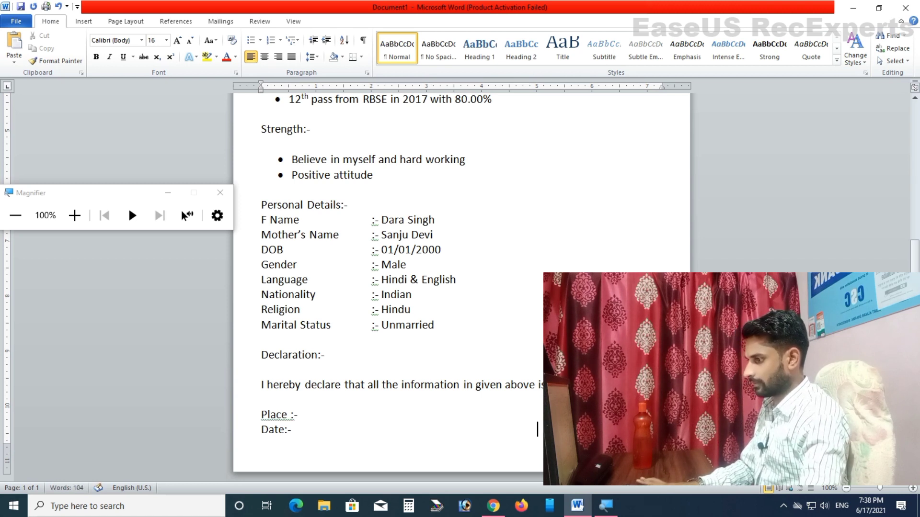
{"action": "type", "text": "Pradeep"}
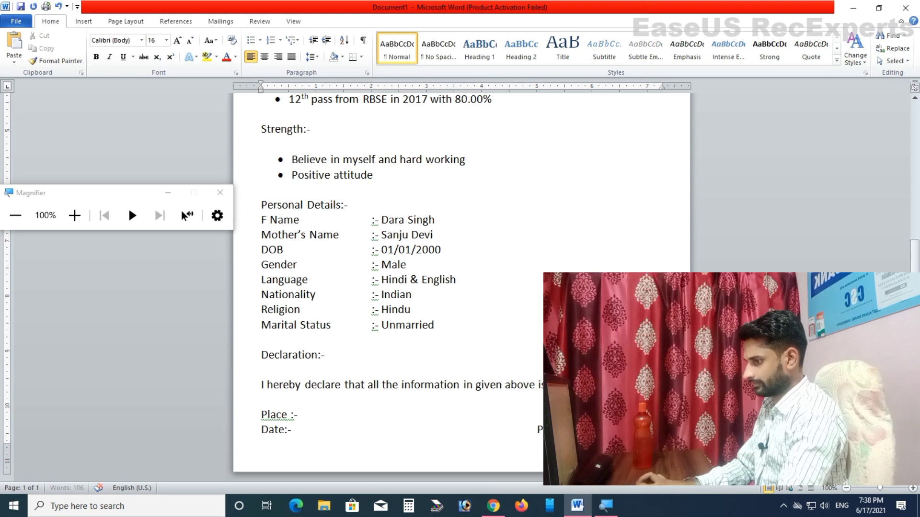
Step: Make the RESUME title bold, underlined and Times New Roman
{"action": "left_click", "coordinate": [222, 192]}
{"action": "scroll", "coordinate": [533, 244], "scroll_direction": "up", "scroll_amount": 10}
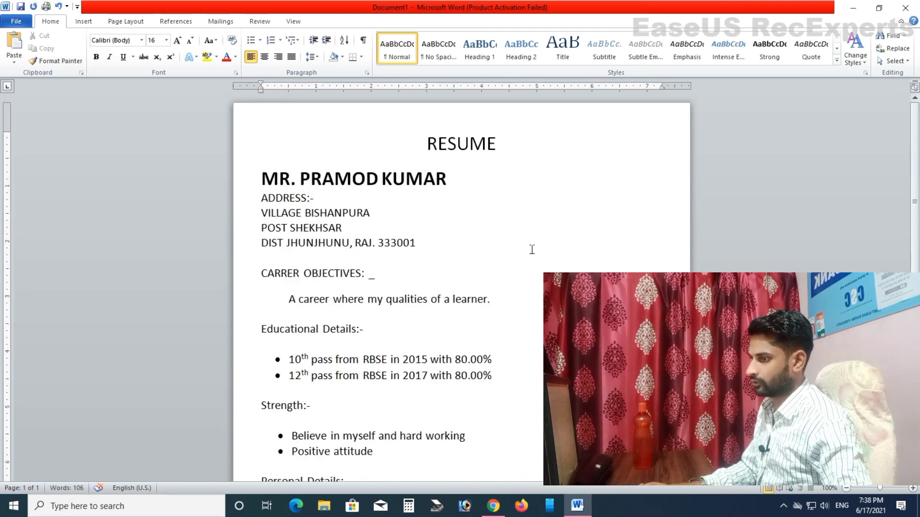
{"action": "left_click_drag", "start_coordinate": [425, 146], "coordinate": [522, 147]}
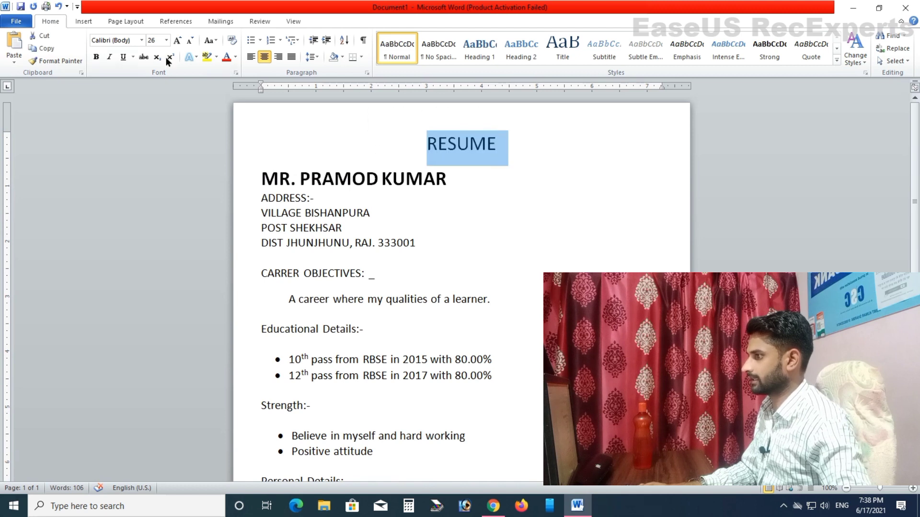
{"action": "left_click", "coordinate": [98, 56]}
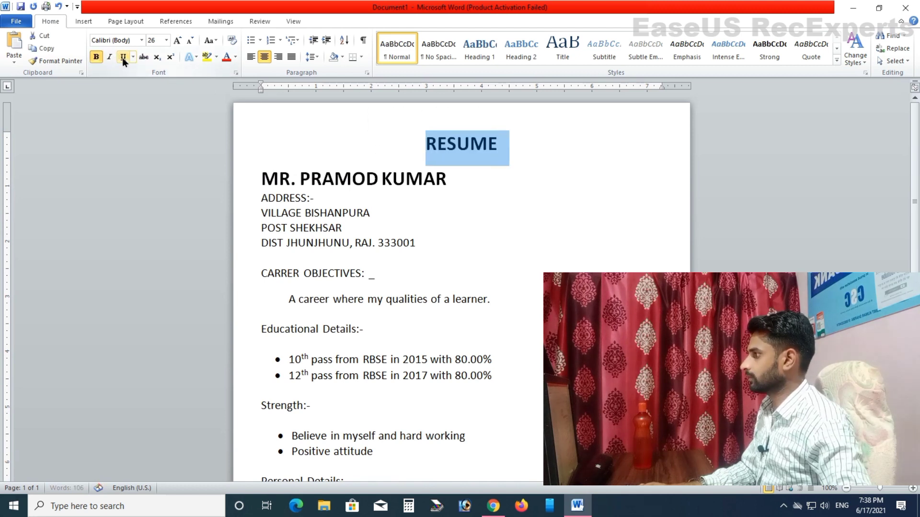
{"action": "left_click", "coordinate": [122, 56]}
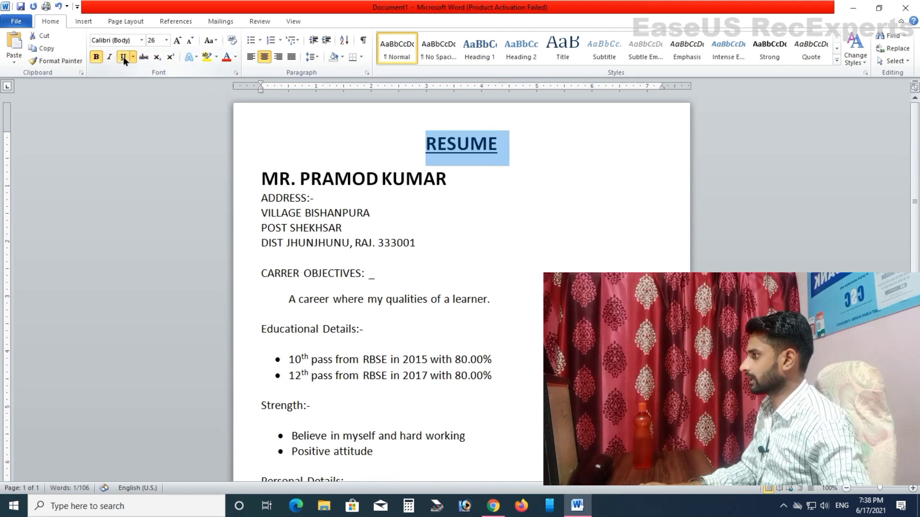
{"action": "left_click", "coordinate": [143, 39]}
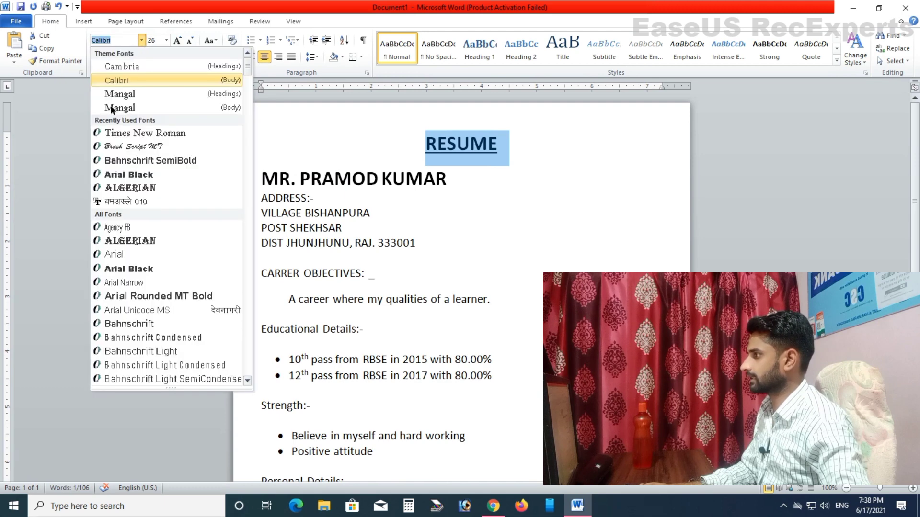
{"action": "left_click", "coordinate": [138, 130]}
{"action": "left_click", "coordinate": [380, 199]}
Step: Change the heading ending to 'CARRER OBJECTIVES:-' and make it bold, underlined, 18 pt
{"action": "left_click", "coordinate": [438, 275]}
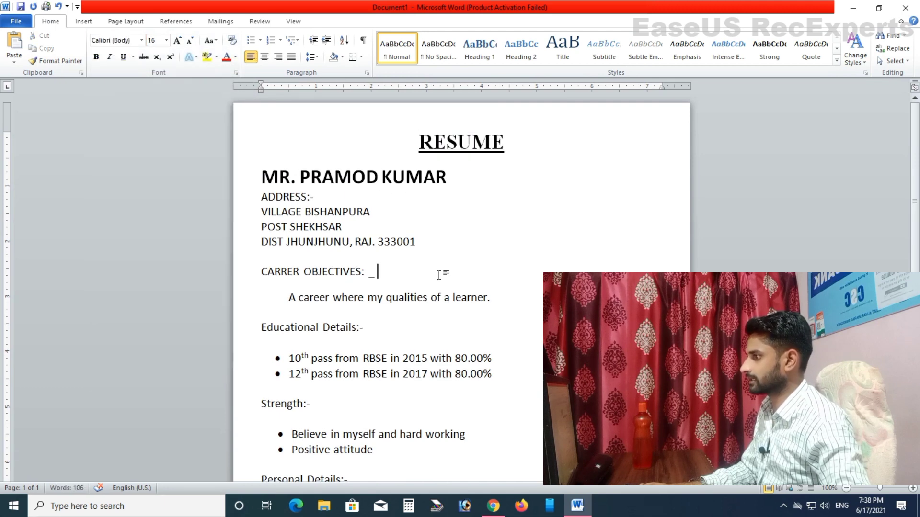
{"action": "left_click_drag", "start_coordinate": [375, 275], "coordinate": [262, 273]}
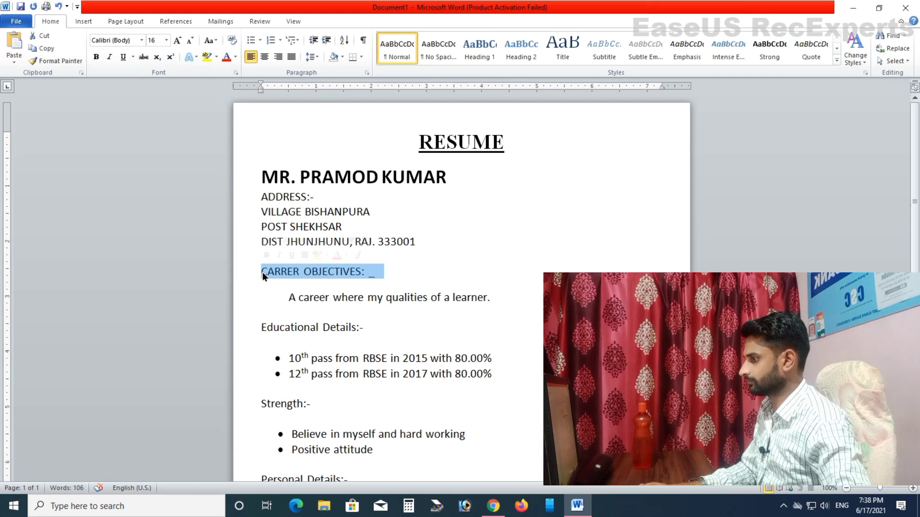
{"action": "left_click", "coordinate": [394, 261]}
{"action": "key", "text": "Down"}
{"action": "key", "text": "End"}
{"action": "key", "text": "Left"}
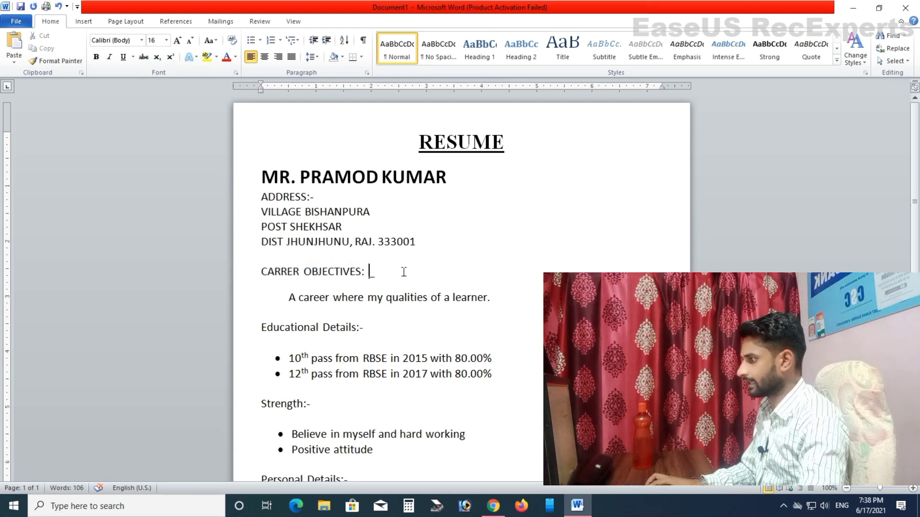
{"action": "key", "text": "BackSpace"}
{"action": "key", "text": "Delete"}
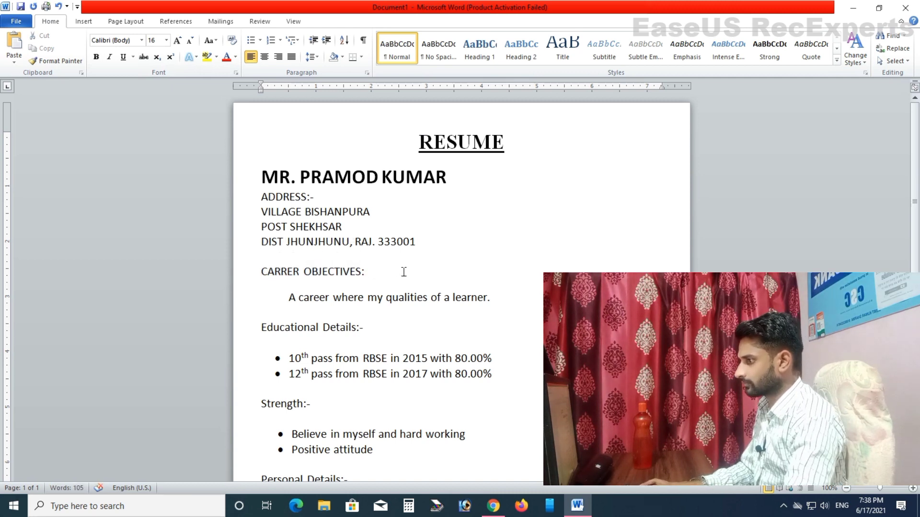
{"action": "type", "text": "-"}
{"action": "key", "text": "ctrl+shift+Left"}
{"action": "key", "text": "ctrl+shift+Left"}
{"action": "key", "text": "ctrl+shift+Left"}
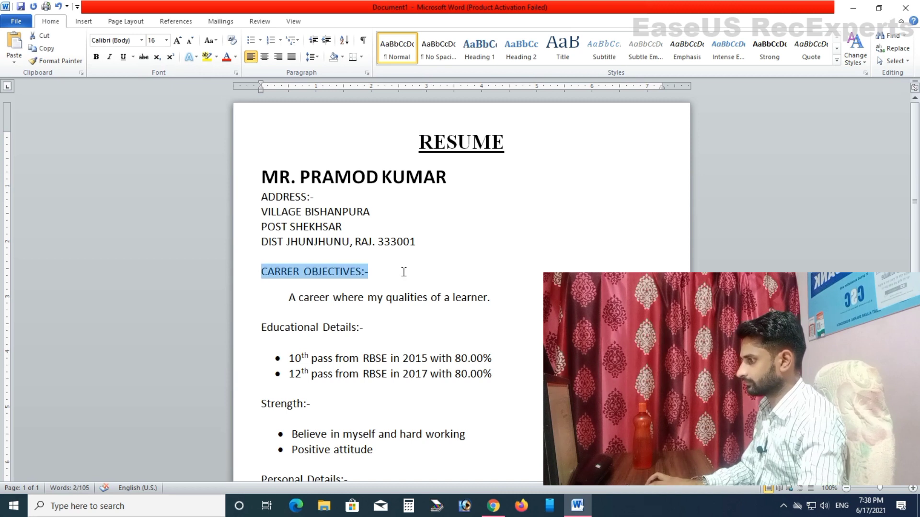
{"action": "key", "text": "ctrl+b"}
{"action": "key", "text": "ctrl+u"}
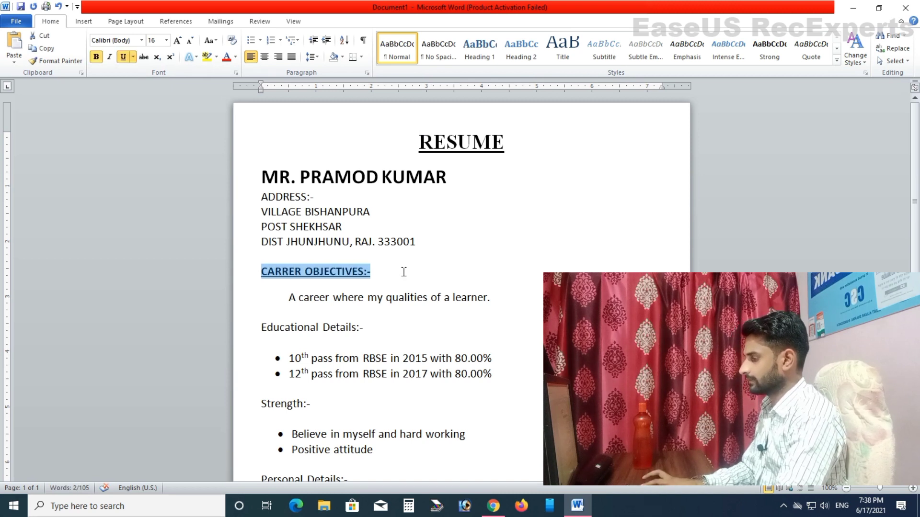
{"action": "key", "text": "ctrl+shift+period"}
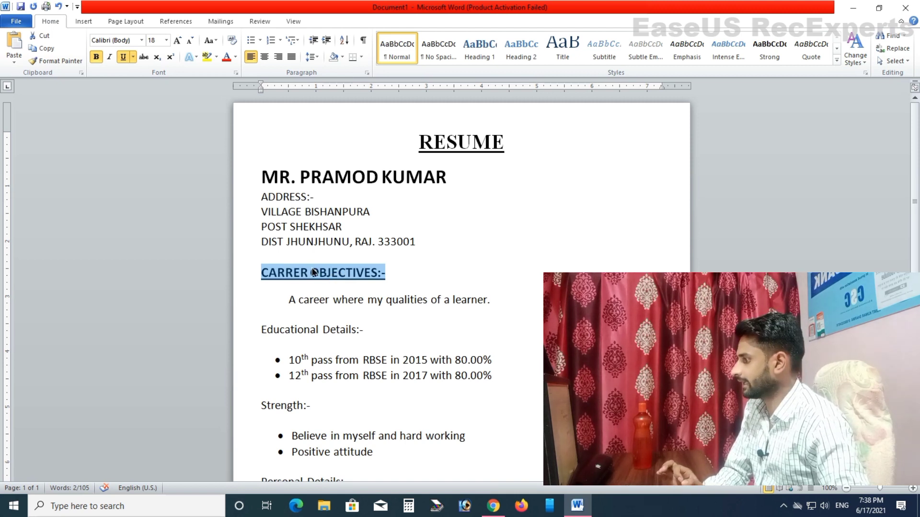
Step: Format-paint the objectives heading style onto the Educational Details, Strength, Personal Details and Declaration headings
{"action": "left_click", "coordinate": [320, 278]}
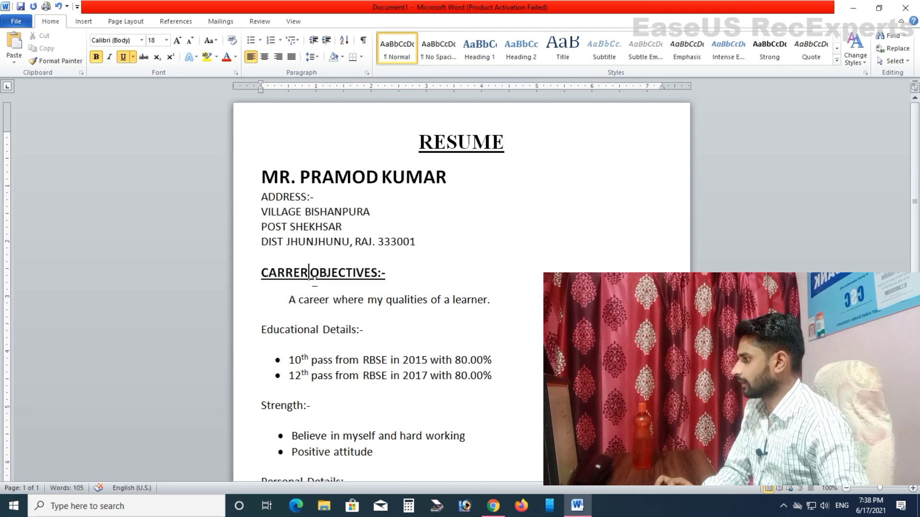
{"action": "double_click", "coordinate": [309, 277]}
{"action": "left_click", "coordinate": [70, 62]}
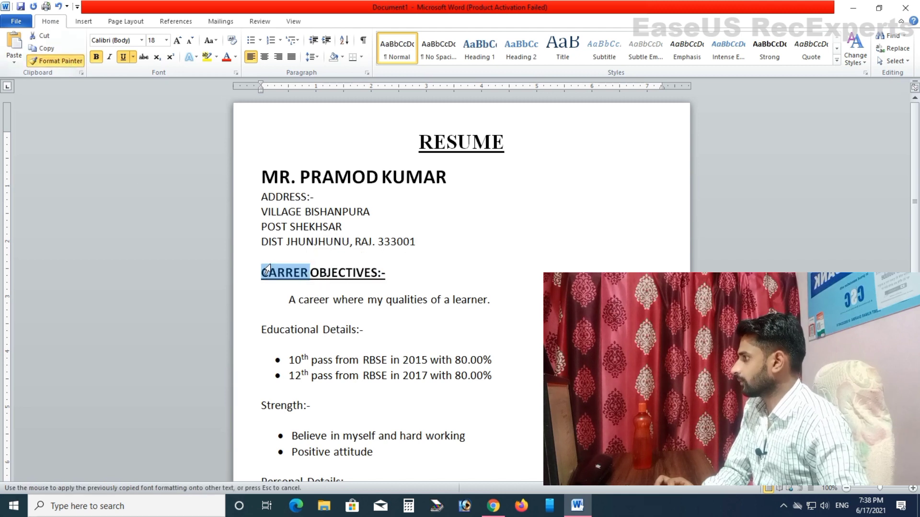
{"action": "left_click_drag", "start_coordinate": [373, 332], "coordinate": [263, 338]}
{"action": "scroll", "coordinate": [337, 359], "scroll_direction": "down", "scroll_amount": 1}
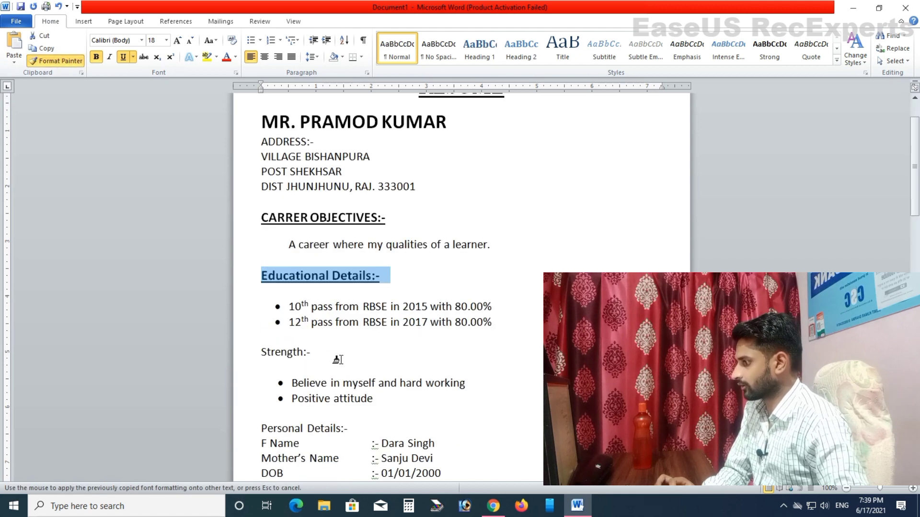
{"action": "left_click_drag", "start_coordinate": [336, 355], "coordinate": [262, 356]}
{"action": "scroll", "coordinate": [364, 347], "scroll_direction": "down", "scroll_amount": 2}
{"action": "left_click_drag", "start_coordinate": [365, 345], "coordinate": [263, 348]}
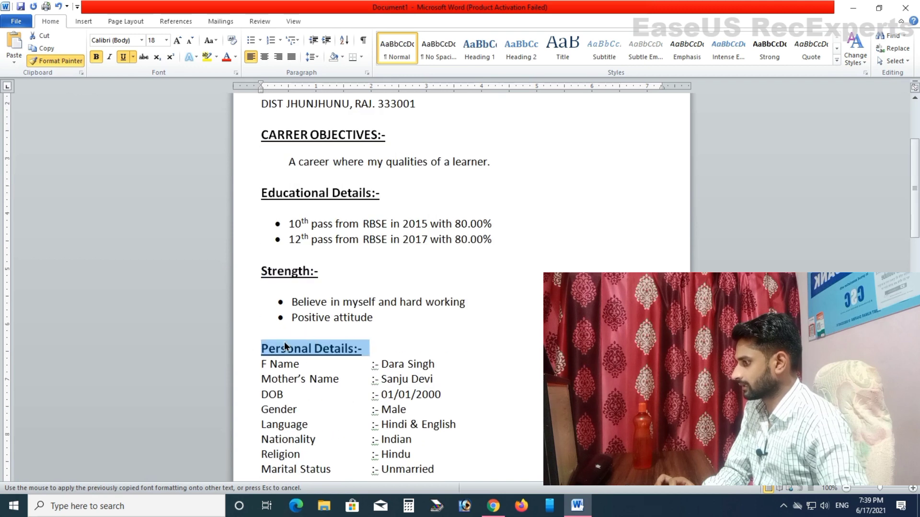
{"action": "scroll", "coordinate": [345, 331], "scroll_direction": "down", "scroll_amount": 5}
{"action": "left_click_drag", "start_coordinate": [337, 282], "coordinate": [263, 280]}
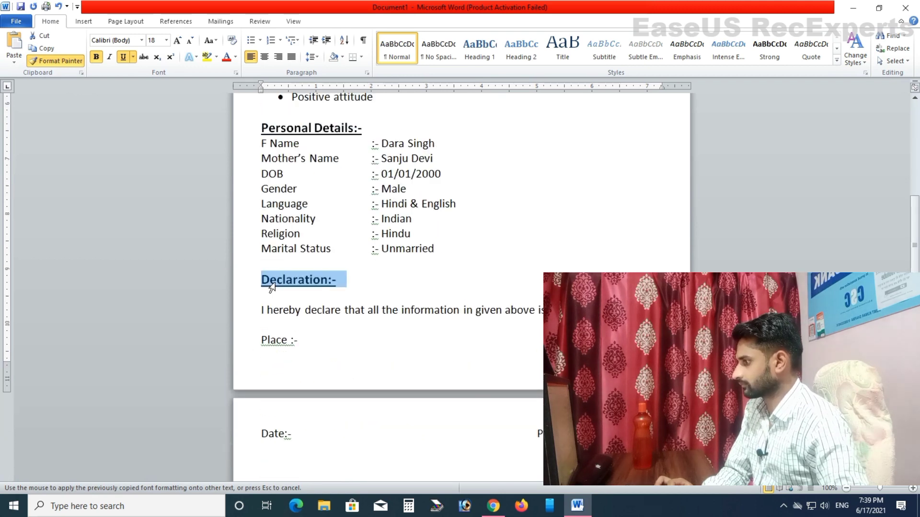
{"action": "key", "text": "Delete"}
{"action": "key", "text": "ctrl+z"}
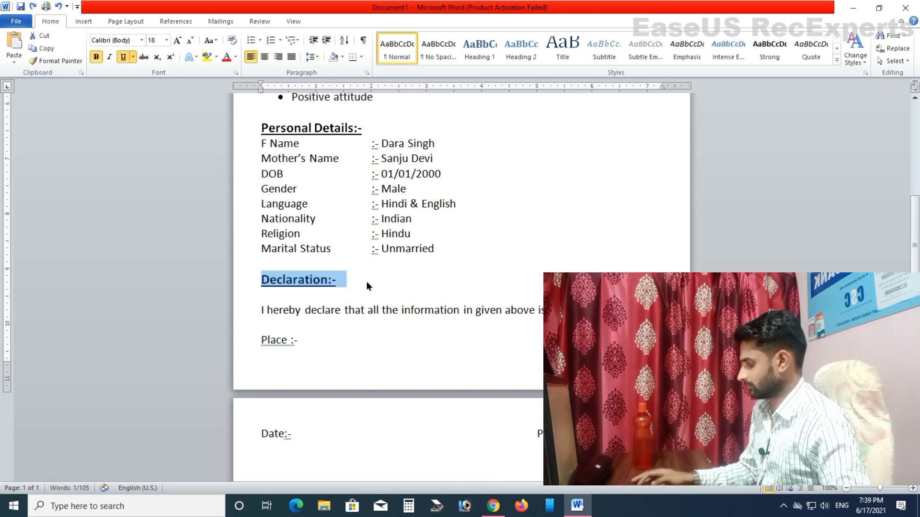
{"action": "left_click", "coordinate": [376, 282]}
{"action": "scroll", "coordinate": [345, 311], "scroll_direction": "down", "scroll_amount": 4}
{"action": "scroll", "coordinate": [380, 297], "scroll_direction": "up", "scroll_amount": 5}
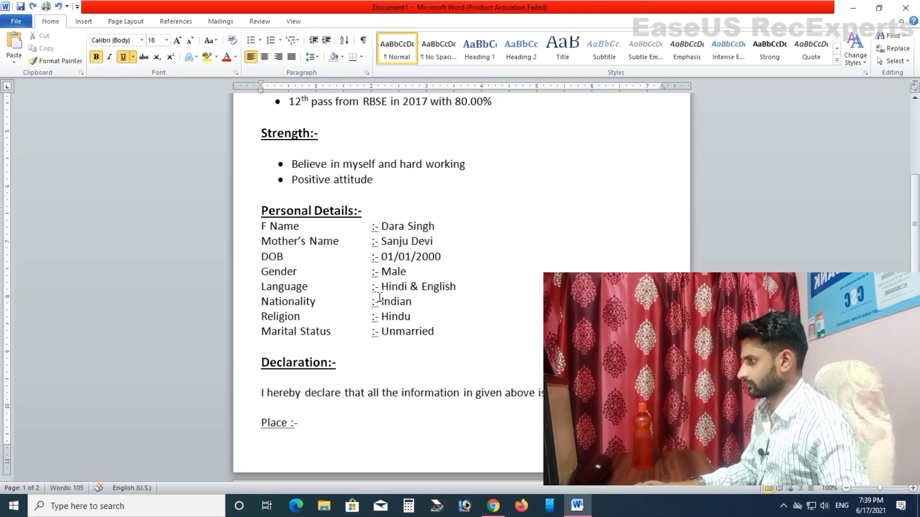
Step: Remove the blank line above Declaration and accept the 'Place:-' spelling correction
{"action": "left_click", "coordinate": [296, 358]}
{"action": "key", "text": "Delete"}
{"action": "left_click", "coordinate": [309, 404]}
{"action": "left_click", "coordinate": [273, 419]}
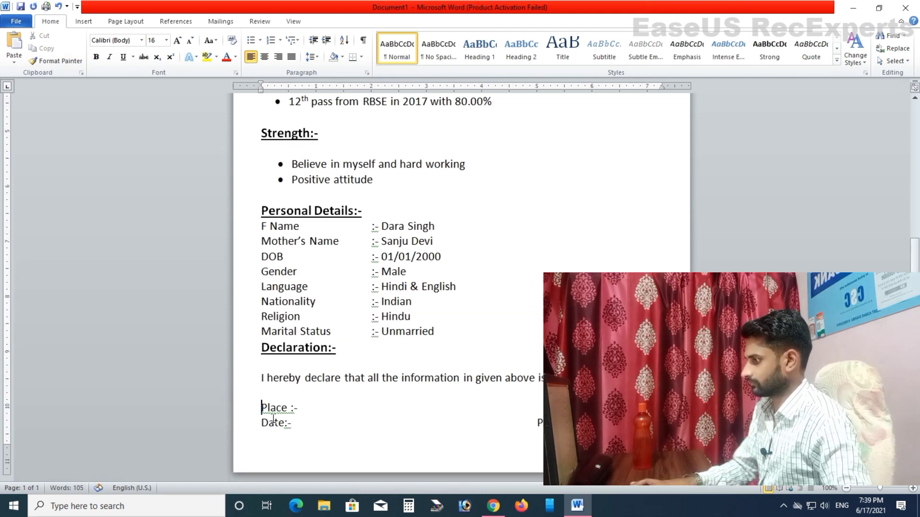
{"action": "right_click", "coordinate": [273, 416]}
{"action": "left_click", "coordinate": [326, 281]}
Step: Accept the 'Date: -' correction, switch typing back to English, and show the print preview
{"action": "left_click", "coordinate": [295, 433]}
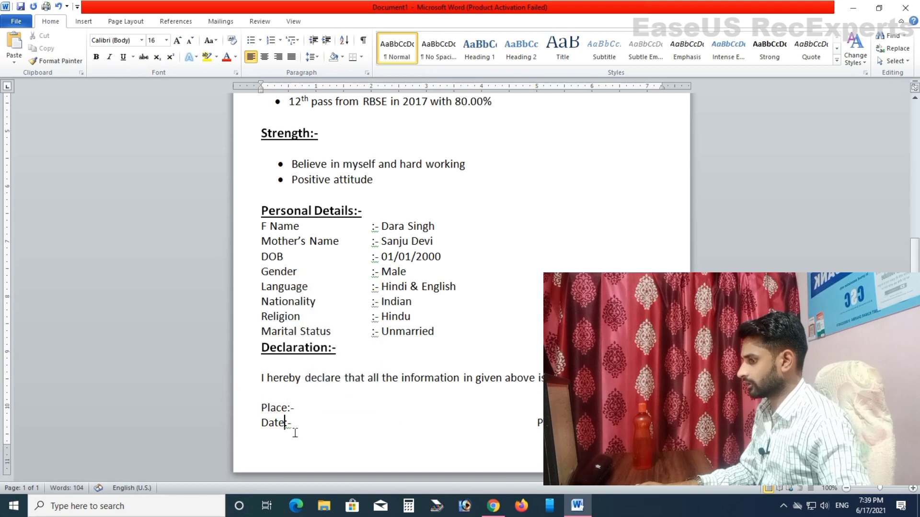
{"action": "right_click", "coordinate": [287, 433]}
{"action": "left_click", "coordinate": [314, 308]}
{"action": "key", "text": "alt+shift"}
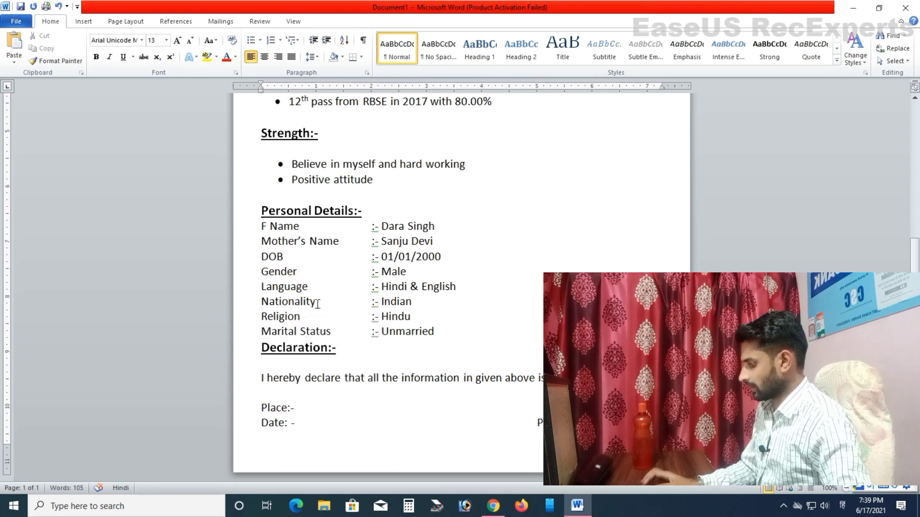
{"action": "key", "text": "alt+shift"}
{"action": "left_click", "coordinate": [499, 290]}
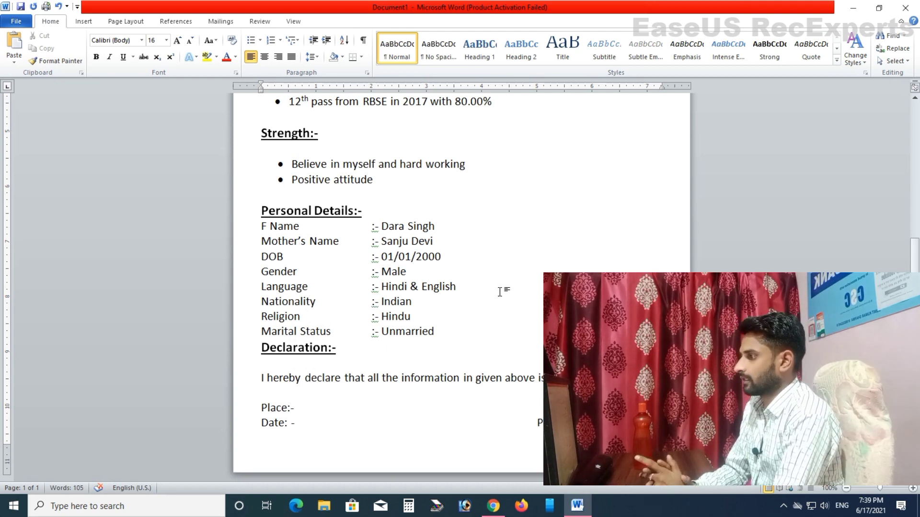
{"action": "scroll", "coordinate": [511, 294], "scroll_direction": "up", "scroll_amount": 10}
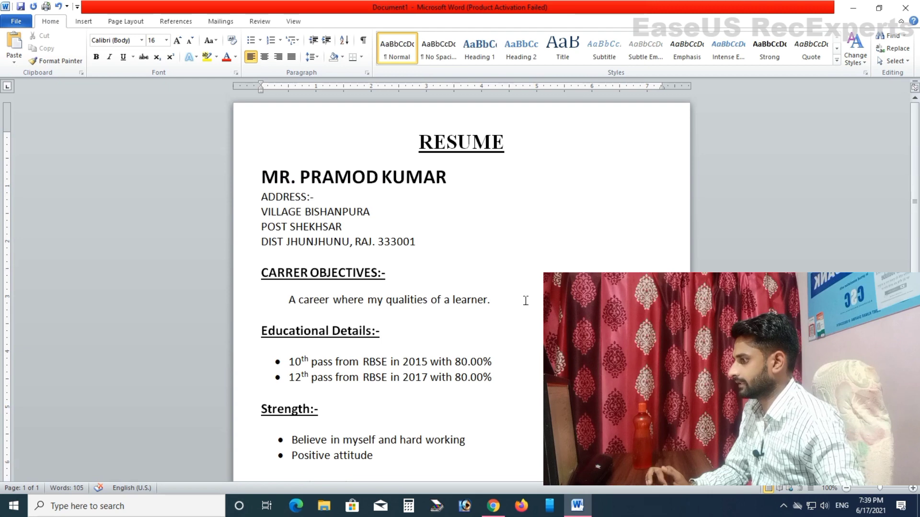
{"action": "key", "text": "ctrl+p"}
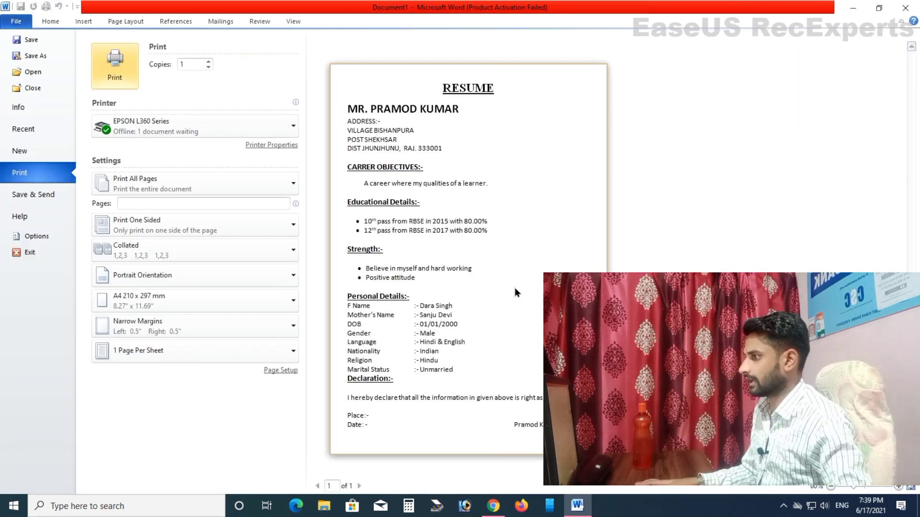